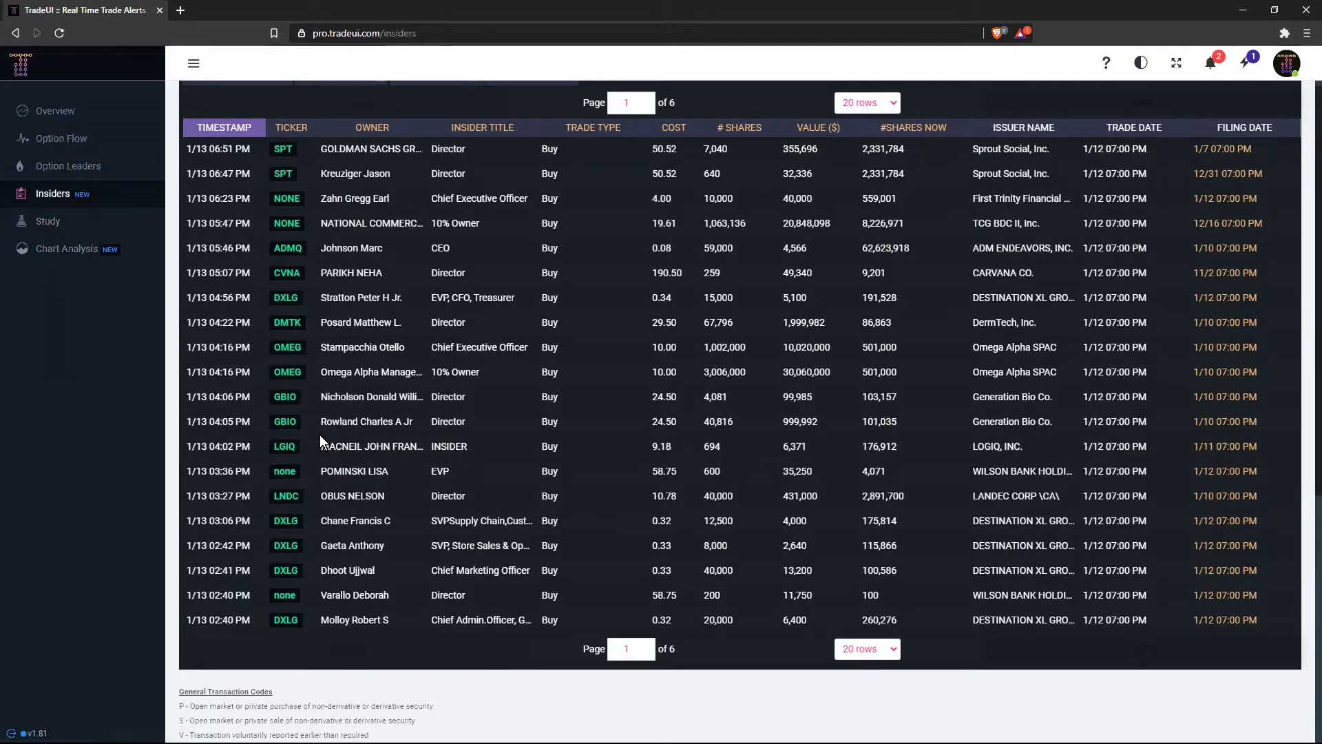
Step: Open the market overview and widen the Timeline column of the Sector Performance table until its labels fit
left_click(53, 113)
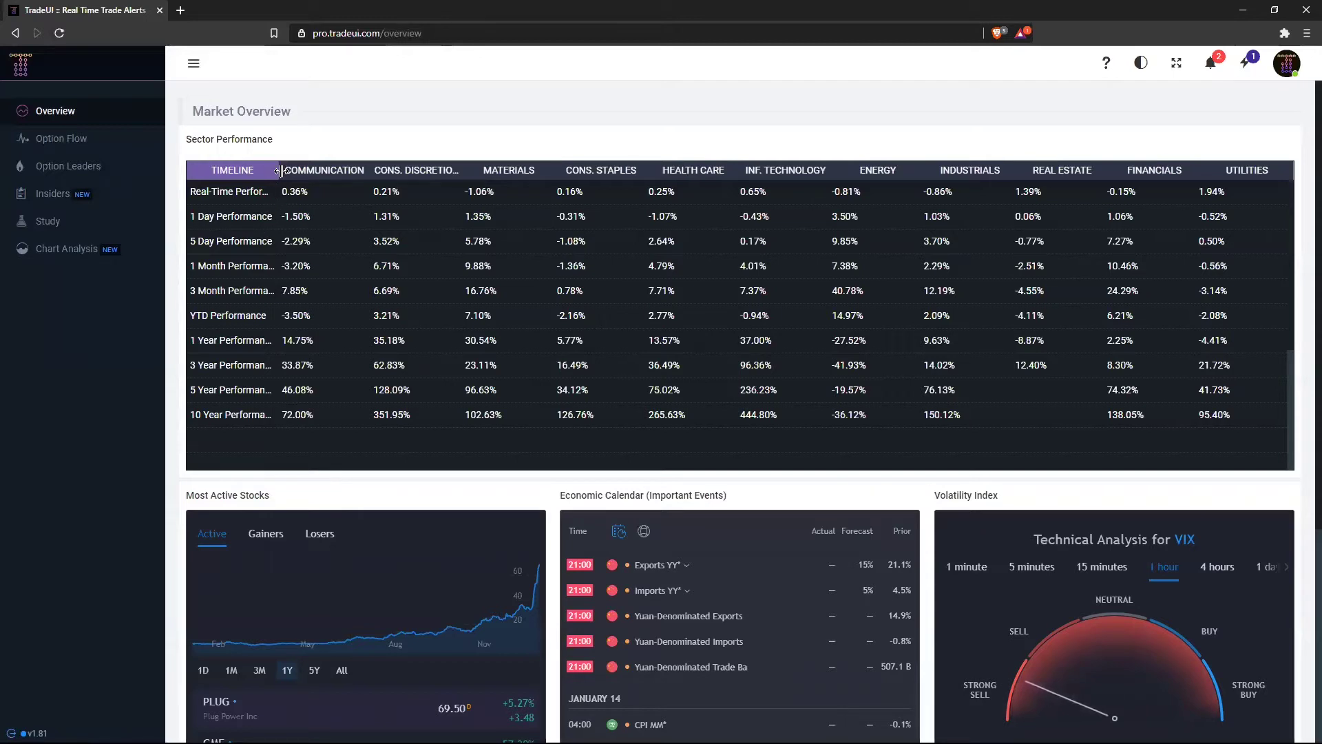
left_click_drag(279, 170, 313, 175)
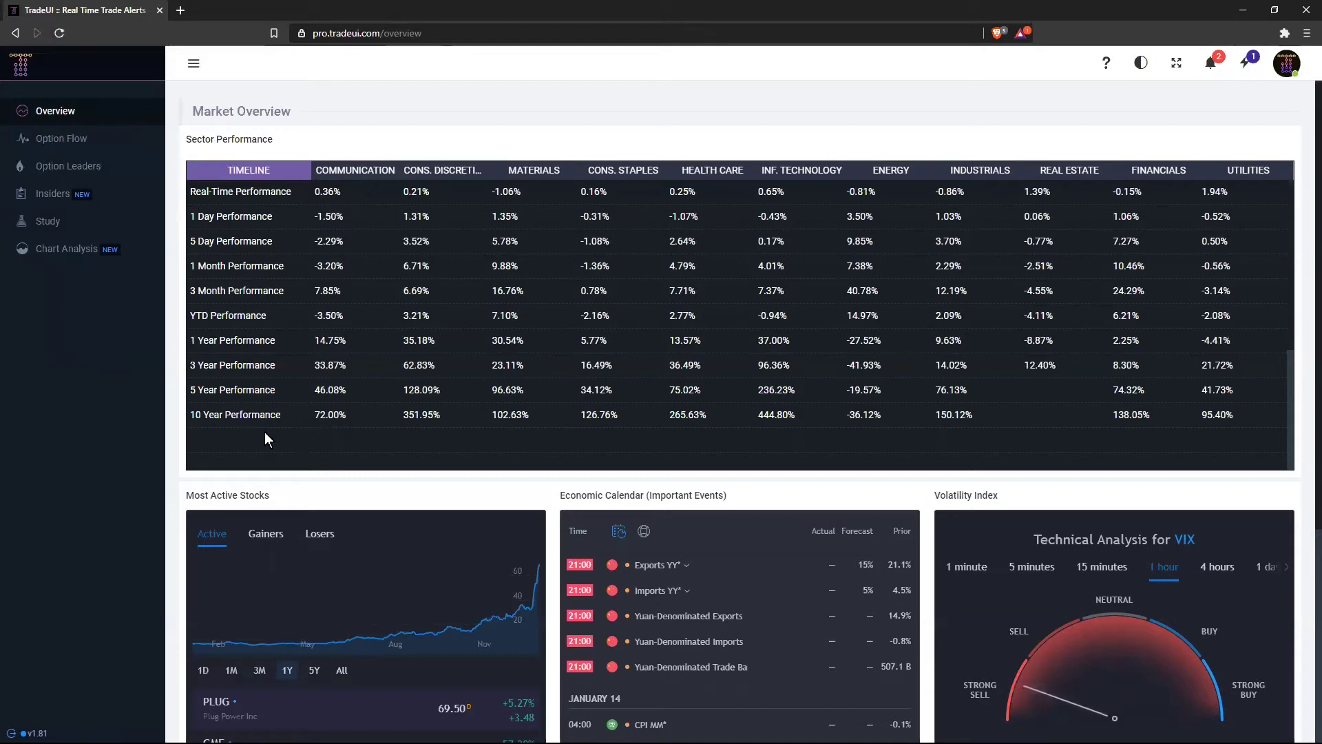
Step: Load the option chain overview for ticker SQ on the Study page
left_click(46, 221)
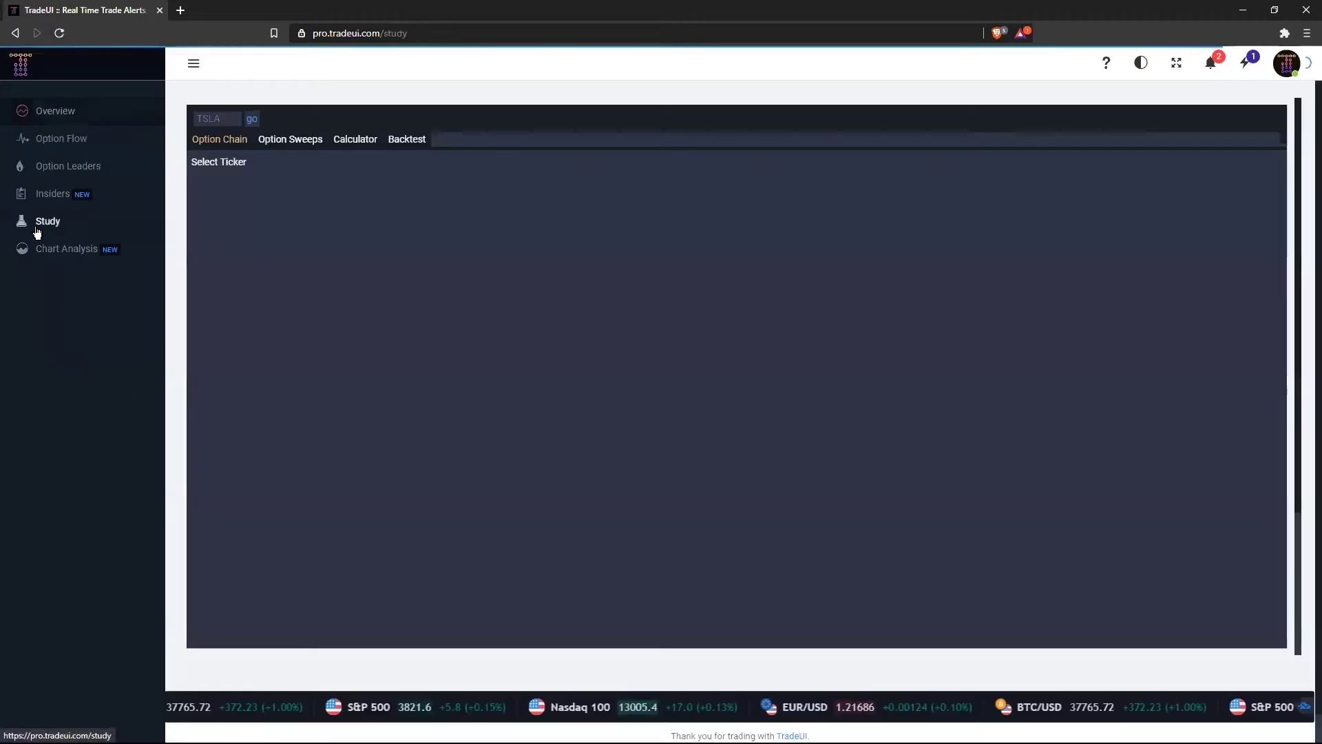
left_click(231, 119)
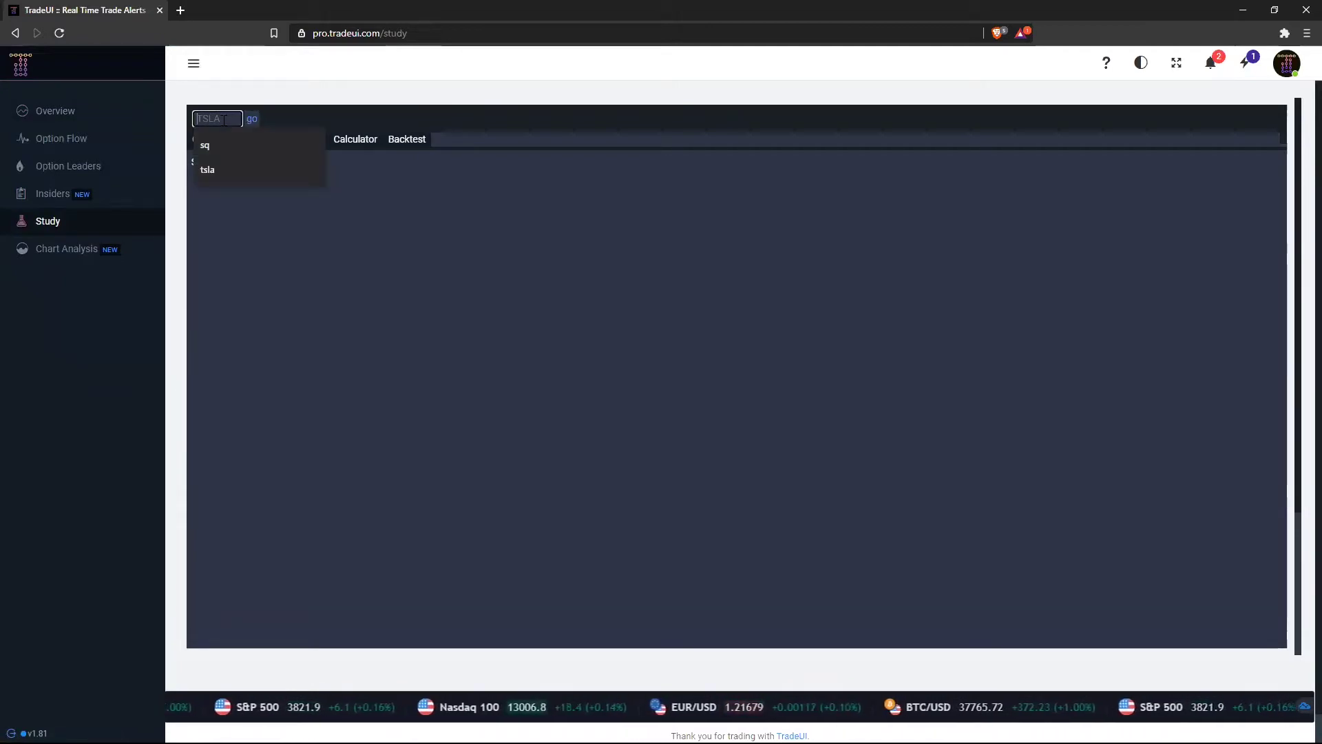
left_click(225, 151)
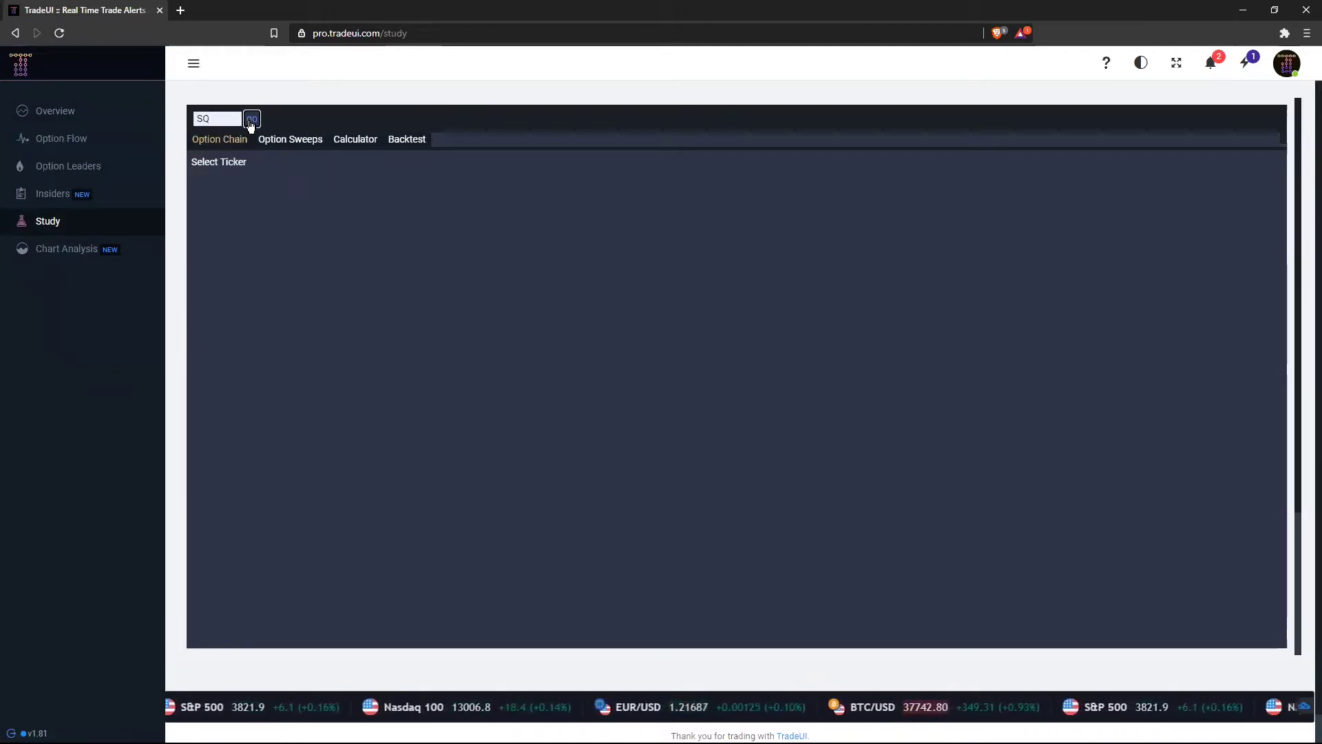
left_click(251, 120)
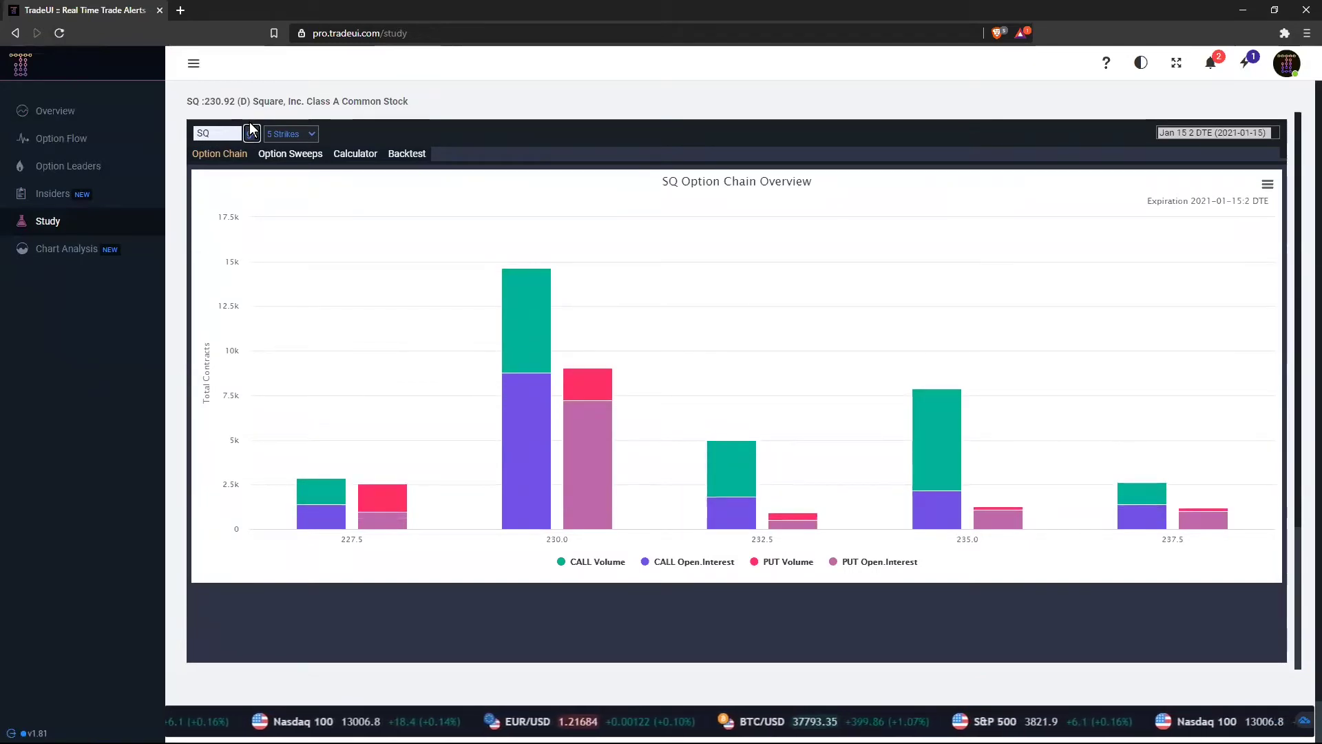
Step: Open the Option Leaders list and examine the SNAP and SPCE contracts, including their days to expiration and volume
left_click(44, 140)
left_click(42, 167)
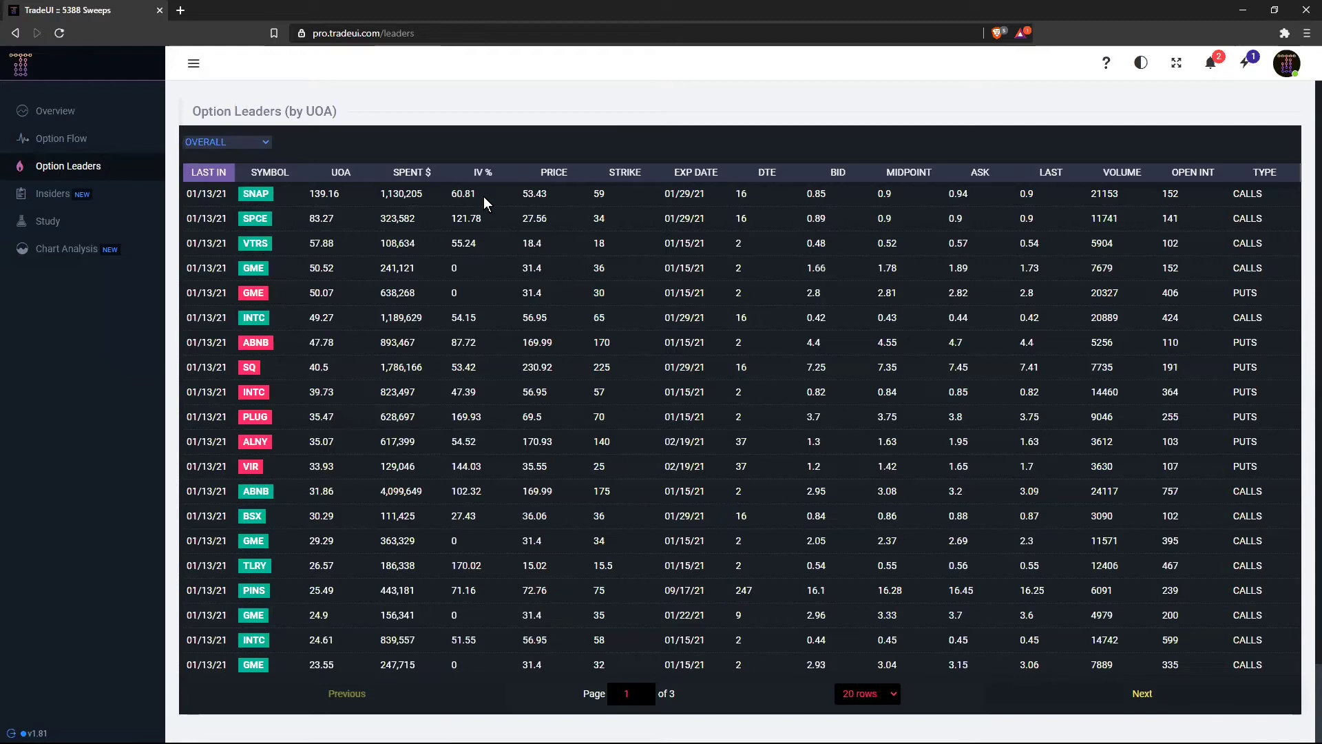
double_click(740, 193)
left_click(261, 220)
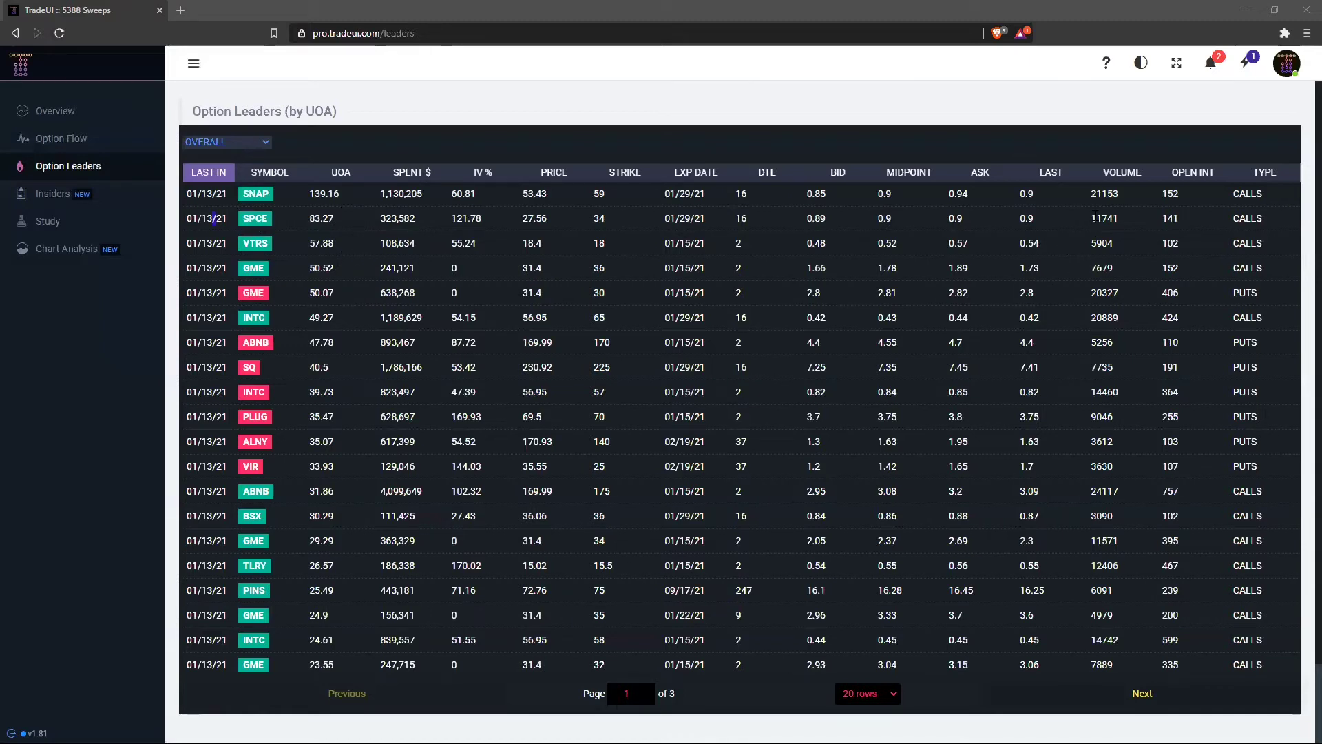
left_click(1163, 216)
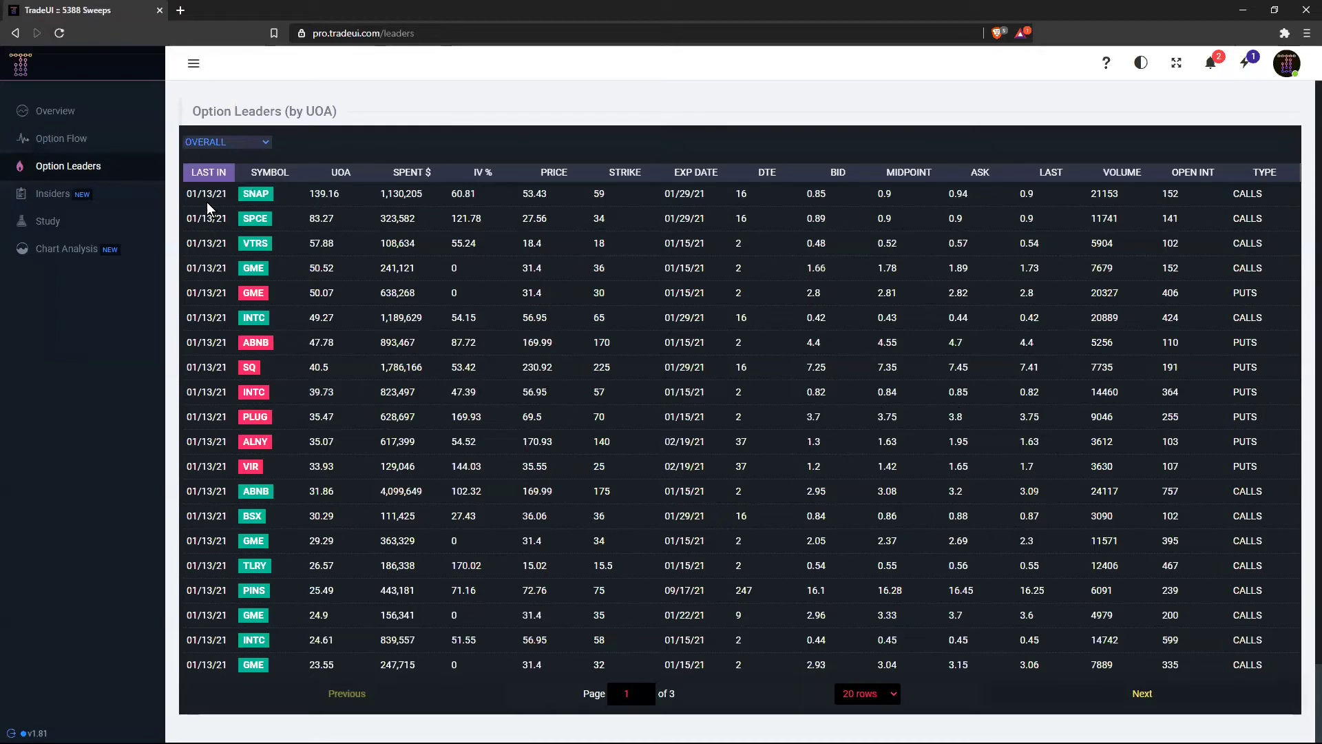
Step: Compare the Option Flow page with the Option Leaders list, ending on Option Leaders
left_click(73, 139)
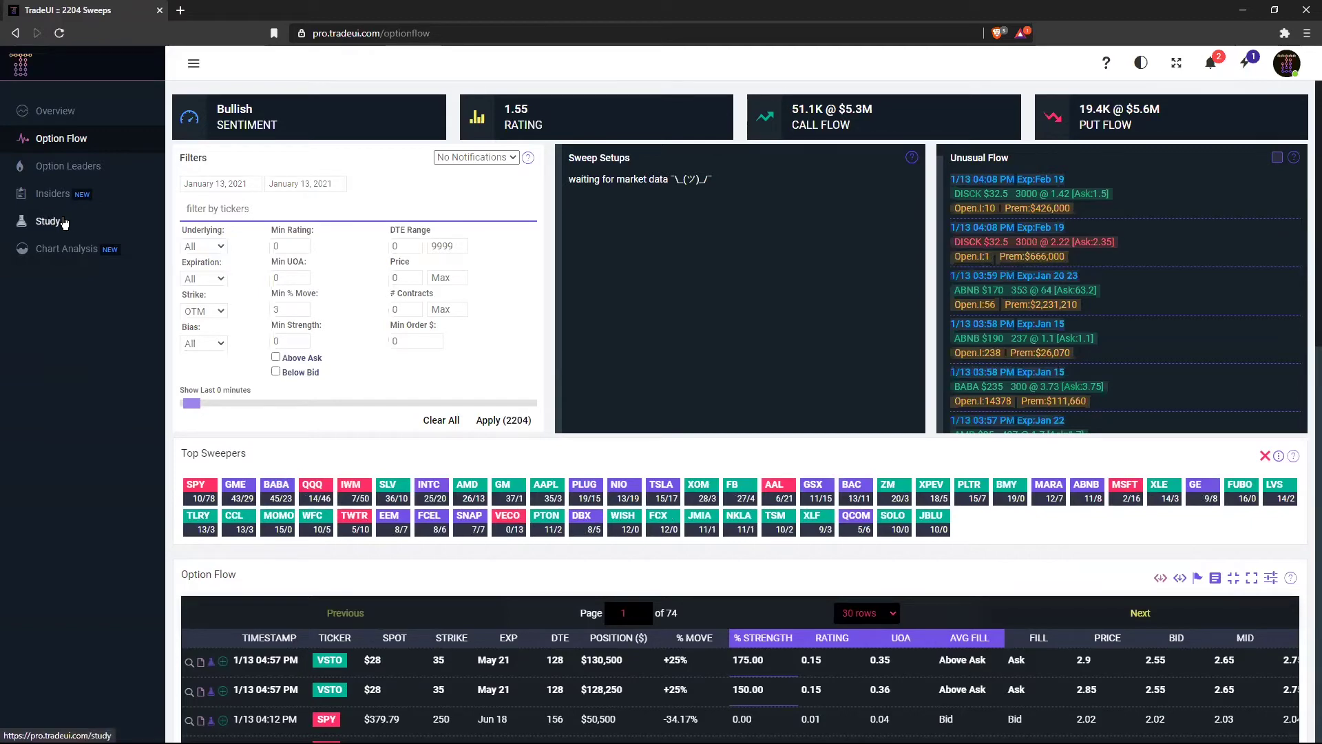
left_click(60, 173)
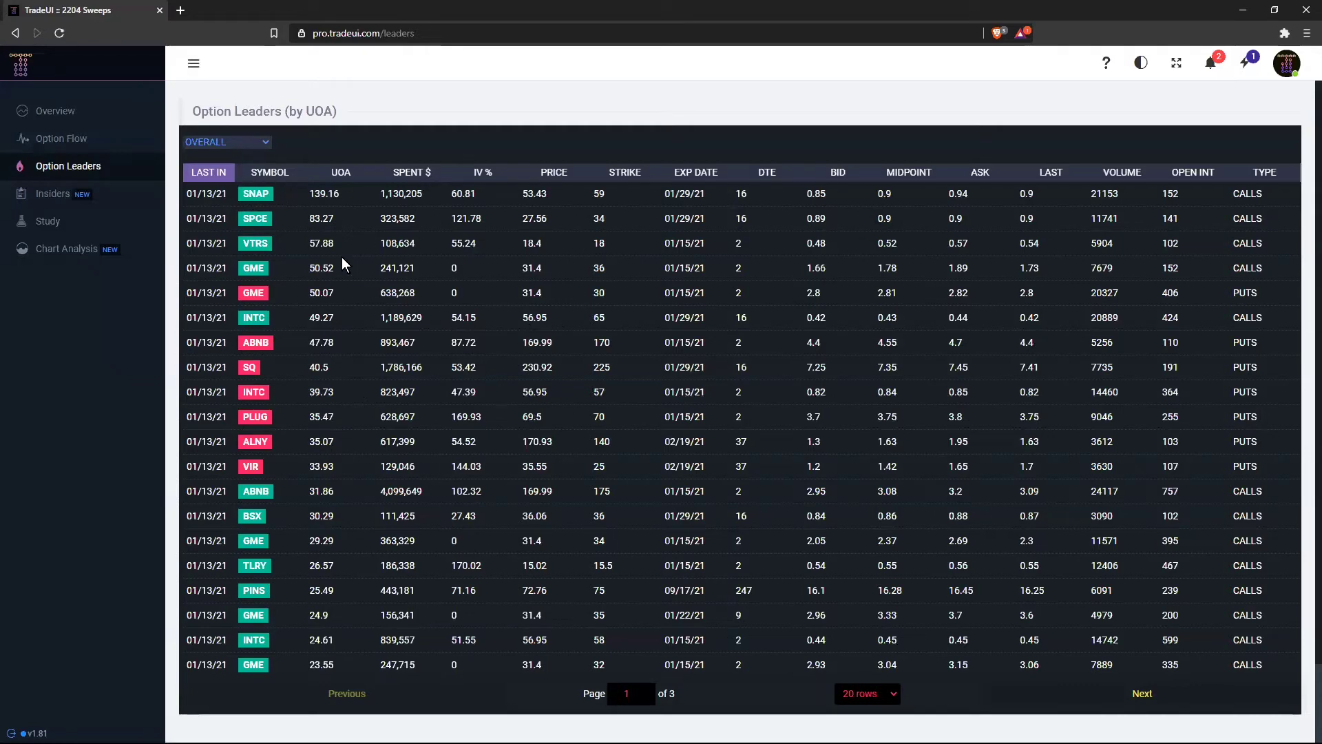
left_click(69, 138)
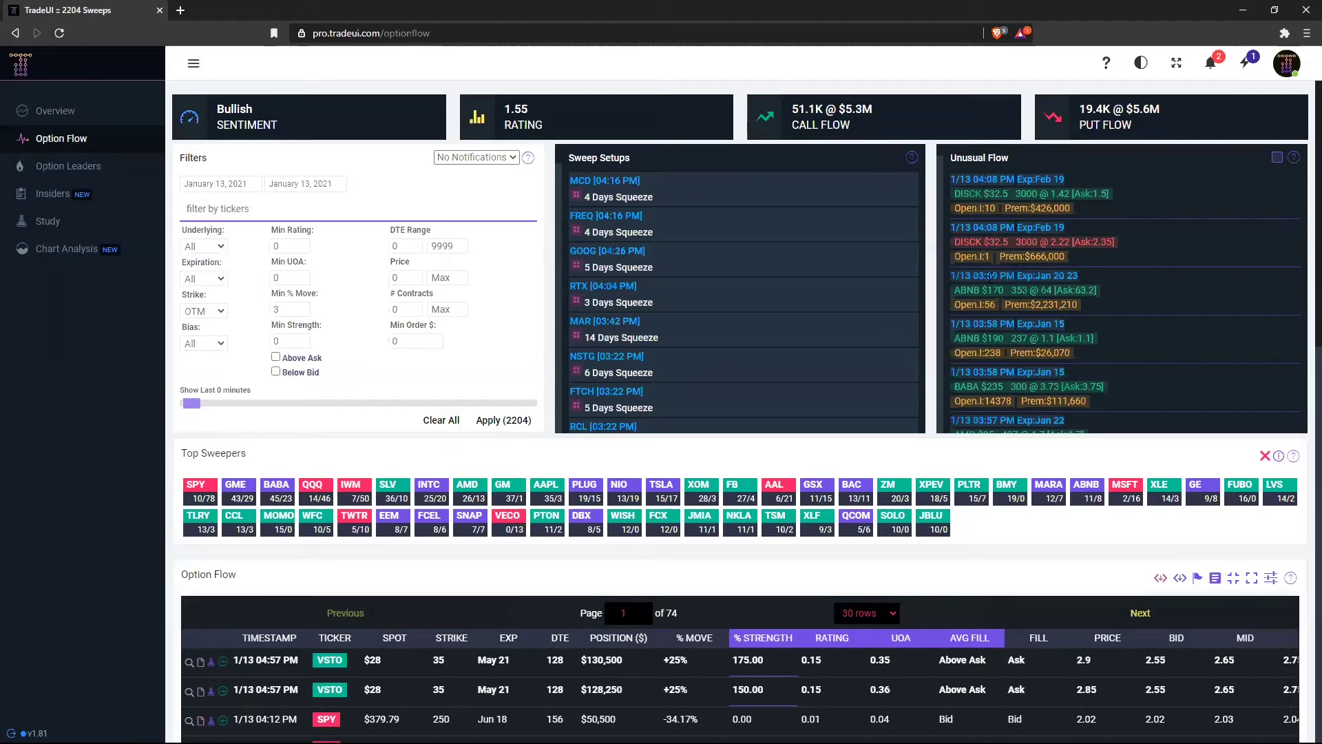
left_click(82, 167)
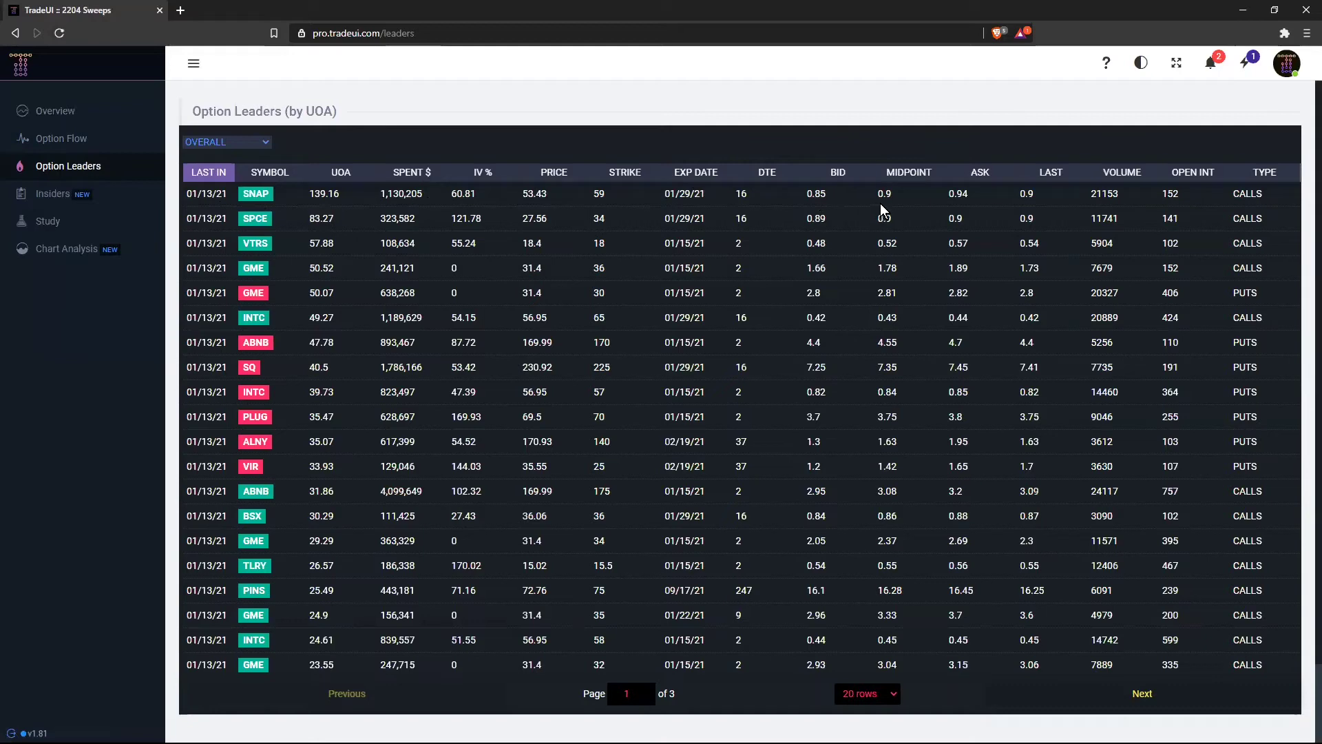
Step: Go back to the Option Flow page and examine the entries in the Unusual Flow feed
left_click(61, 139)
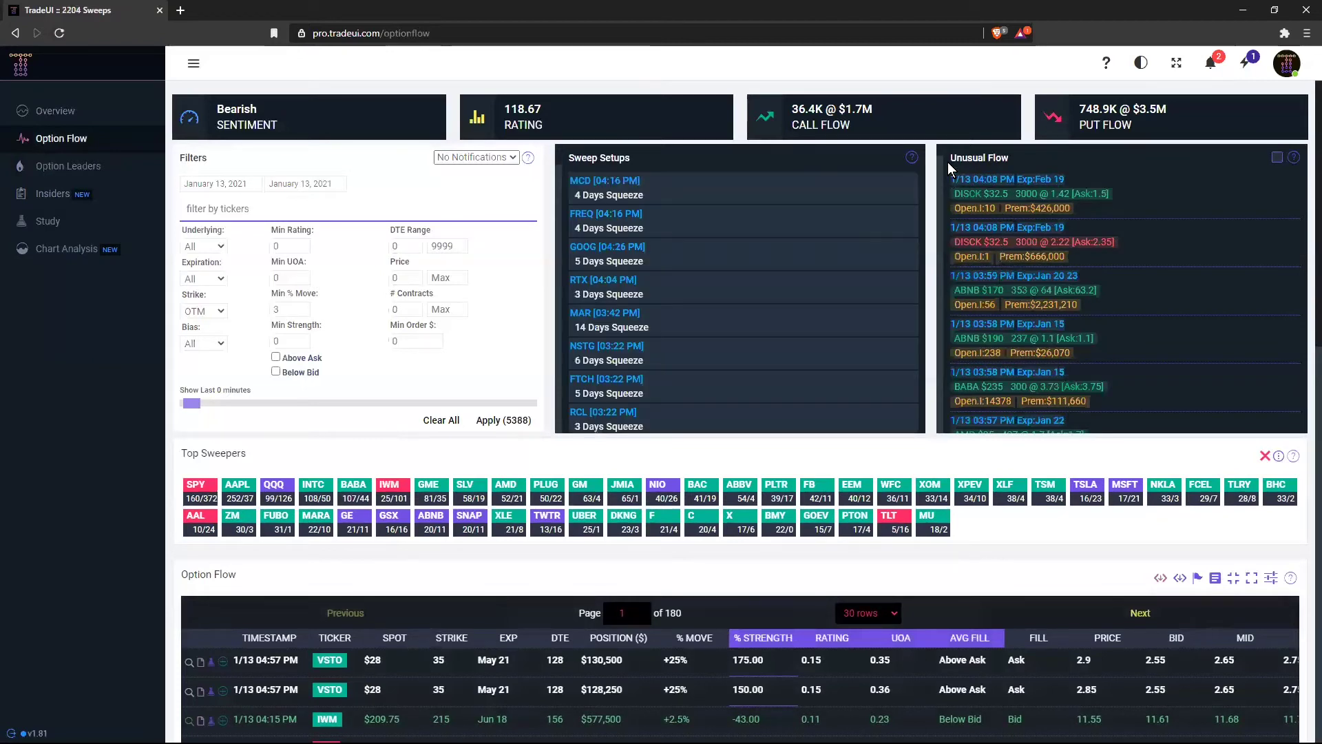
left_click_drag(948, 162, 1054, 303)
left_click(1100, 354)
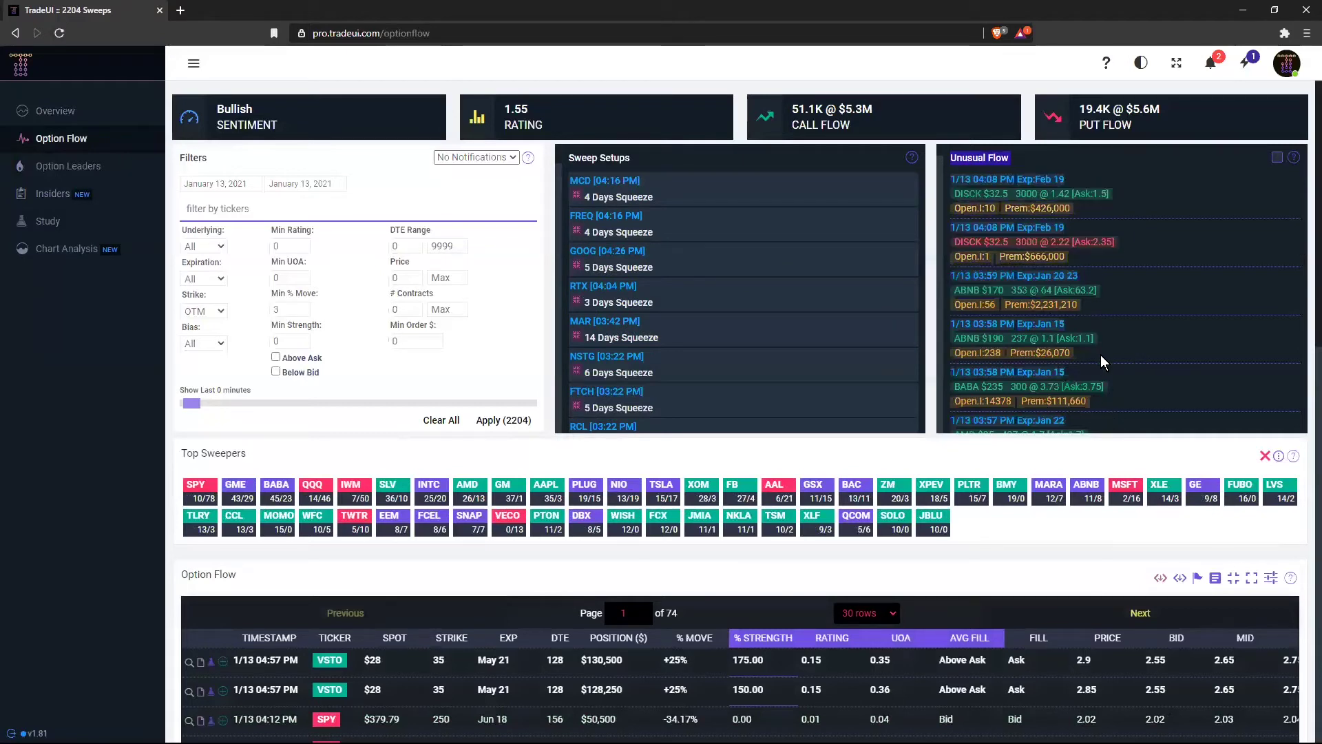
Step: Reopen the Option Leaders list and look over the contracts ranked by UOA
left_click(80, 170)
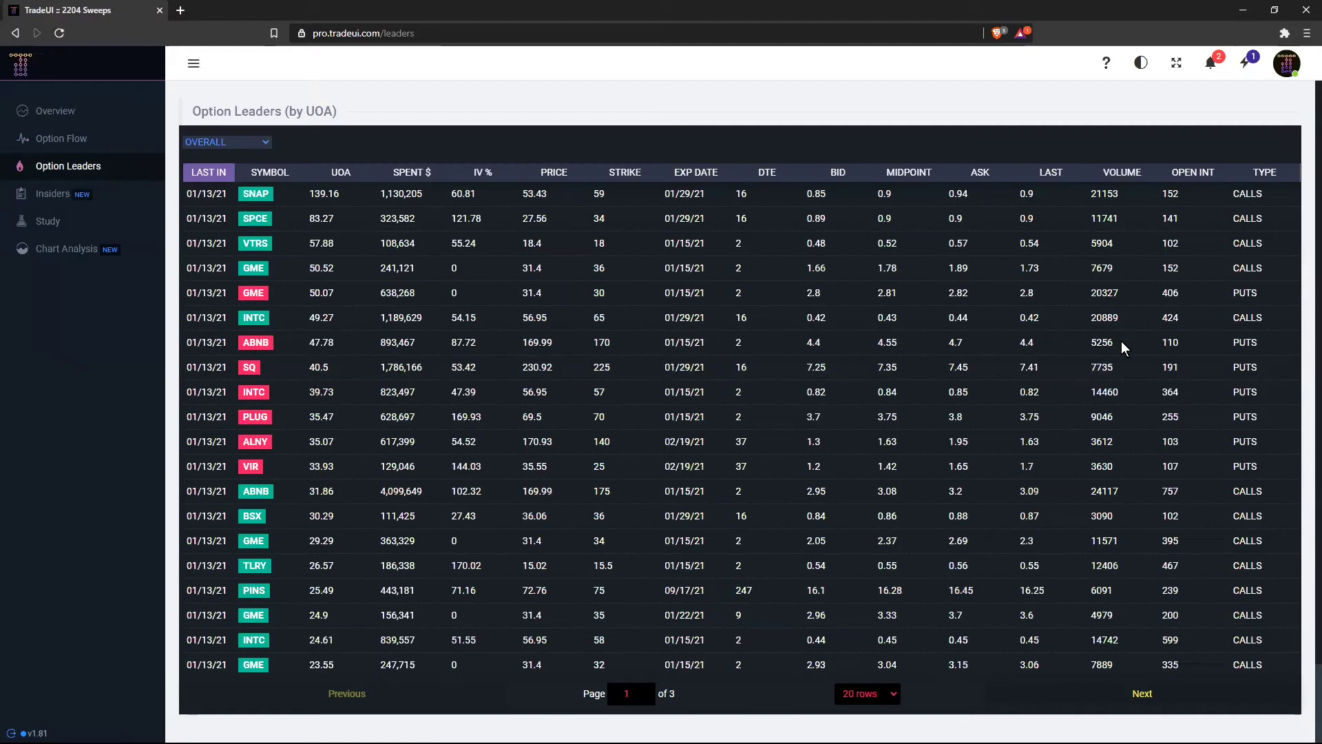
scroll(624, 294, "down", 2)
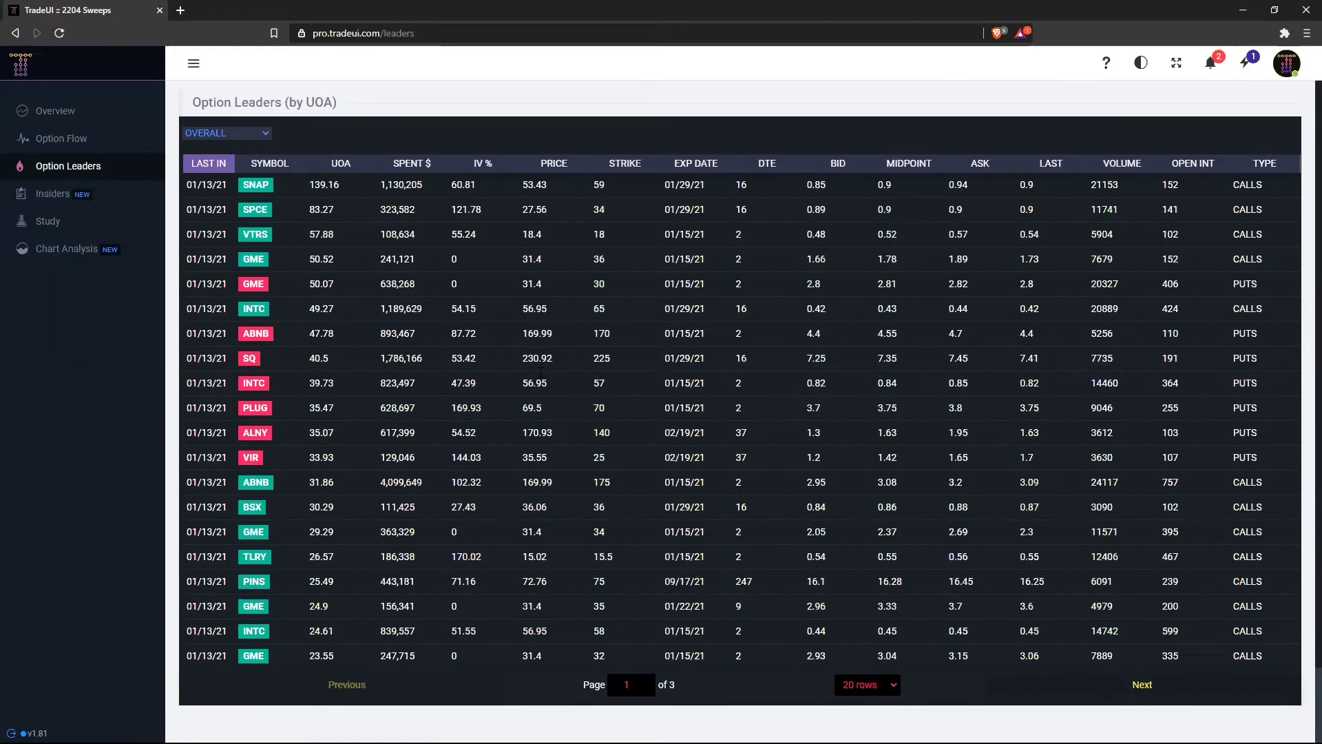
scroll(541, 374, "up", 2)
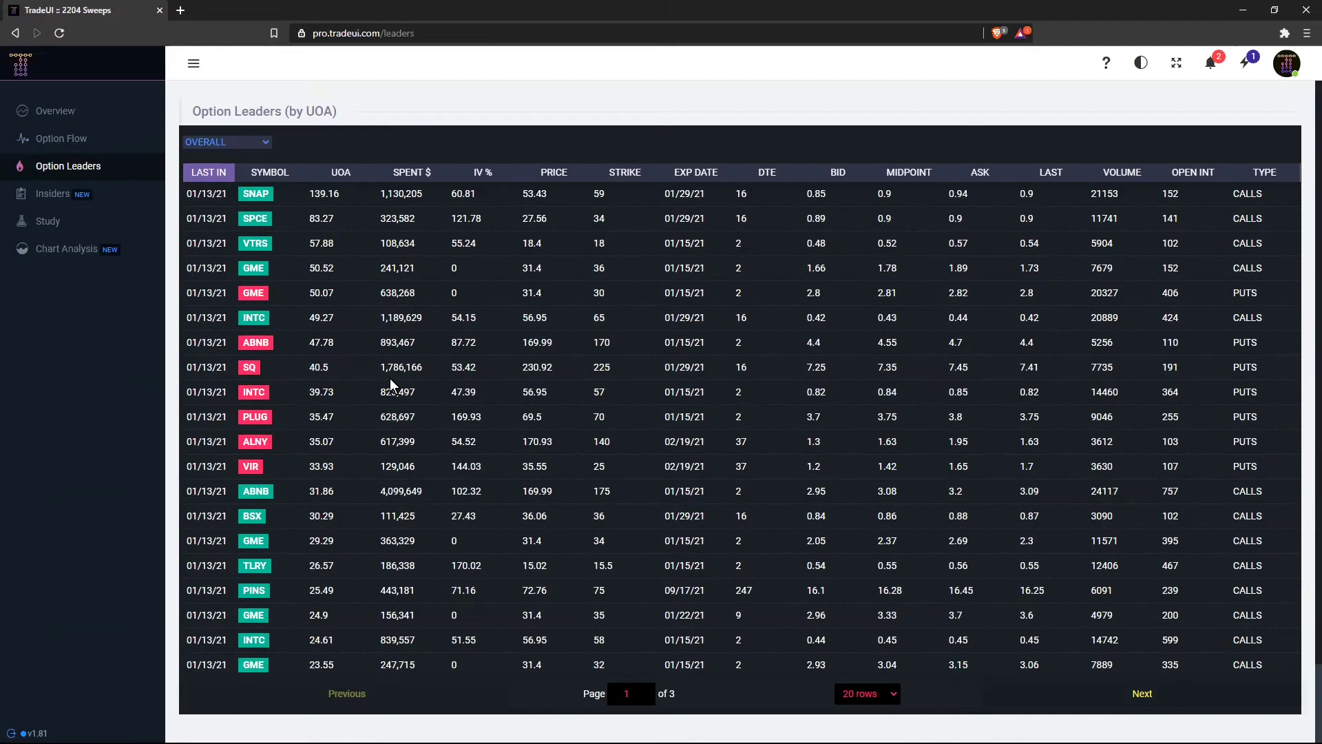
Step: Open Chart Analysis and view the recent daily candles of the SPY chart up close
left_click(74, 249)
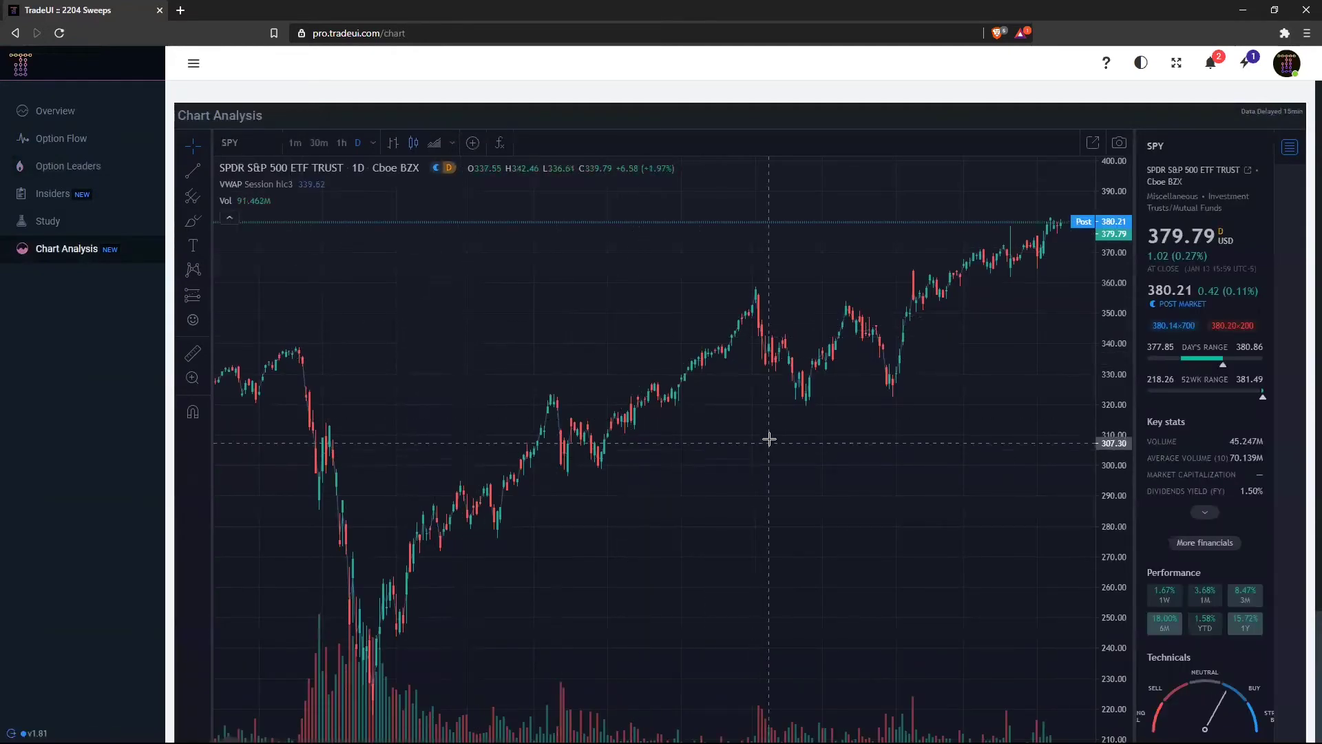
scroll(496, 346, "up", 4)
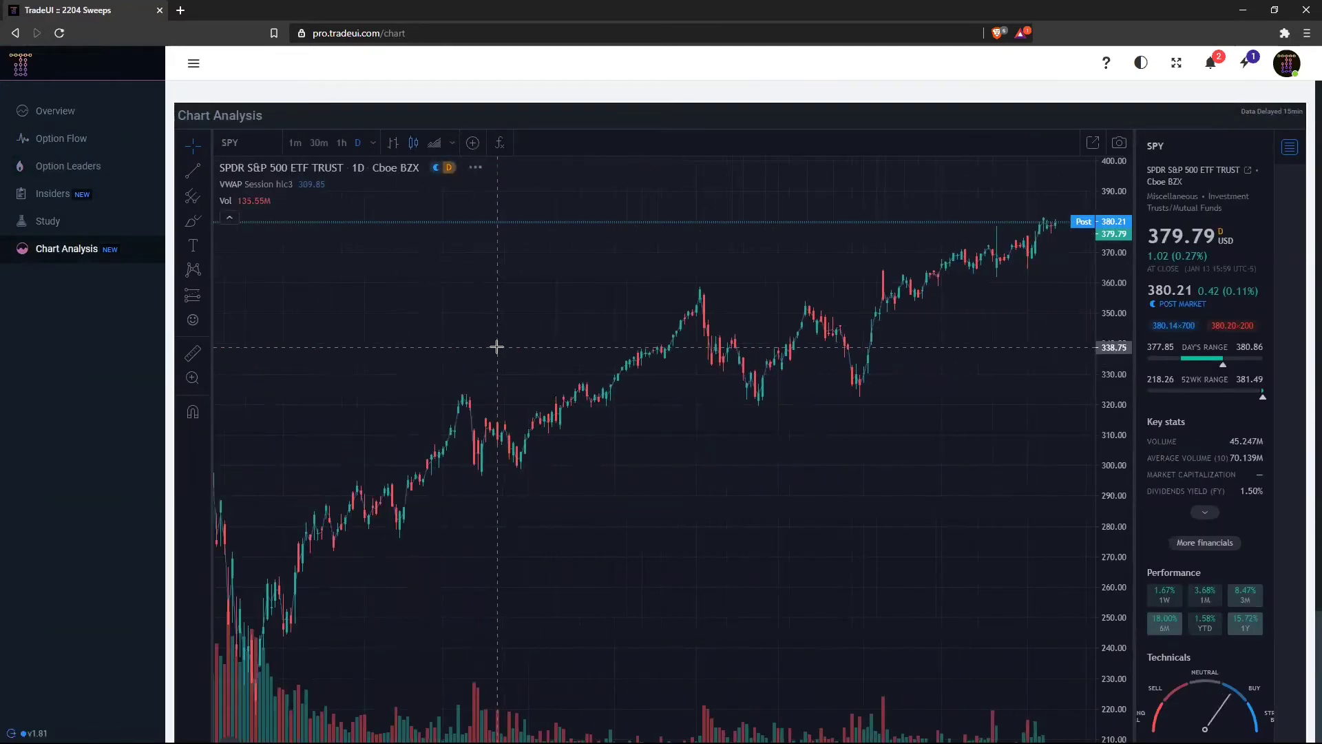
scroll(496, 346, "up", 3)
scroll(497, 347, "up", 3)
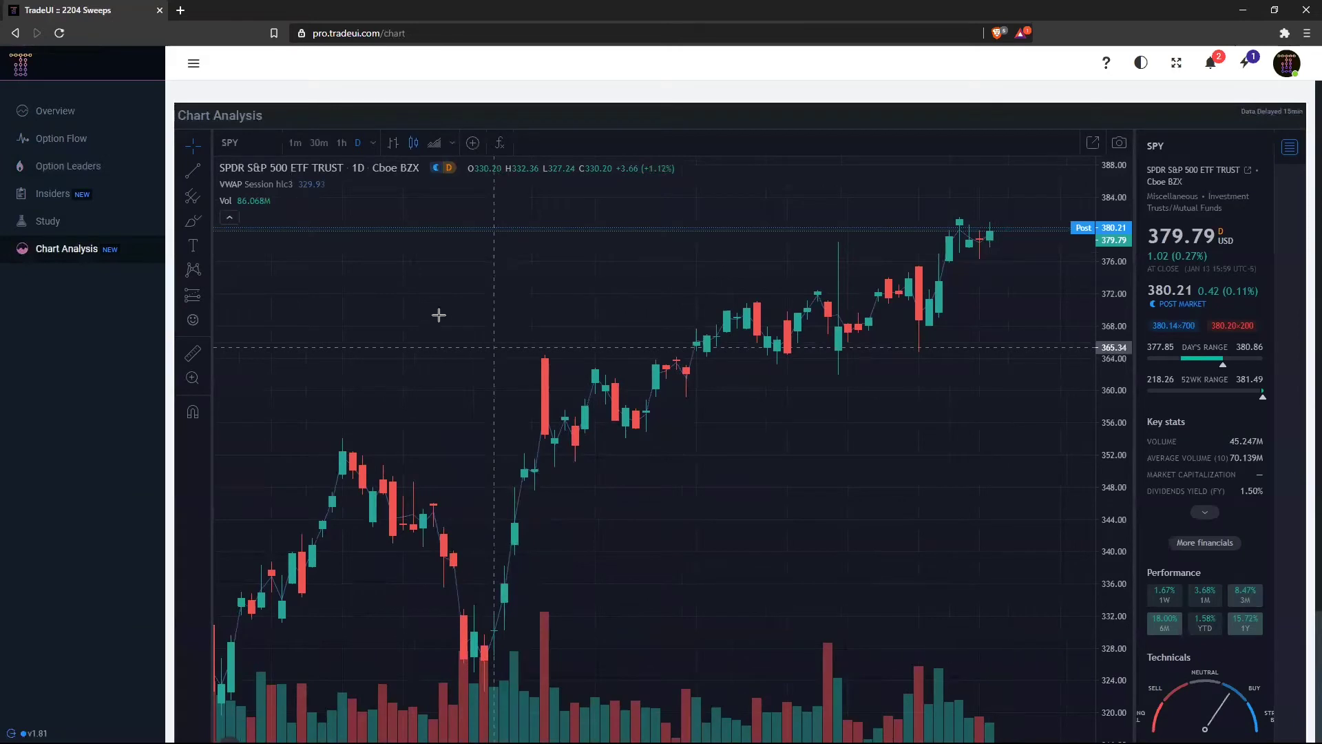
left_click(230, 142)
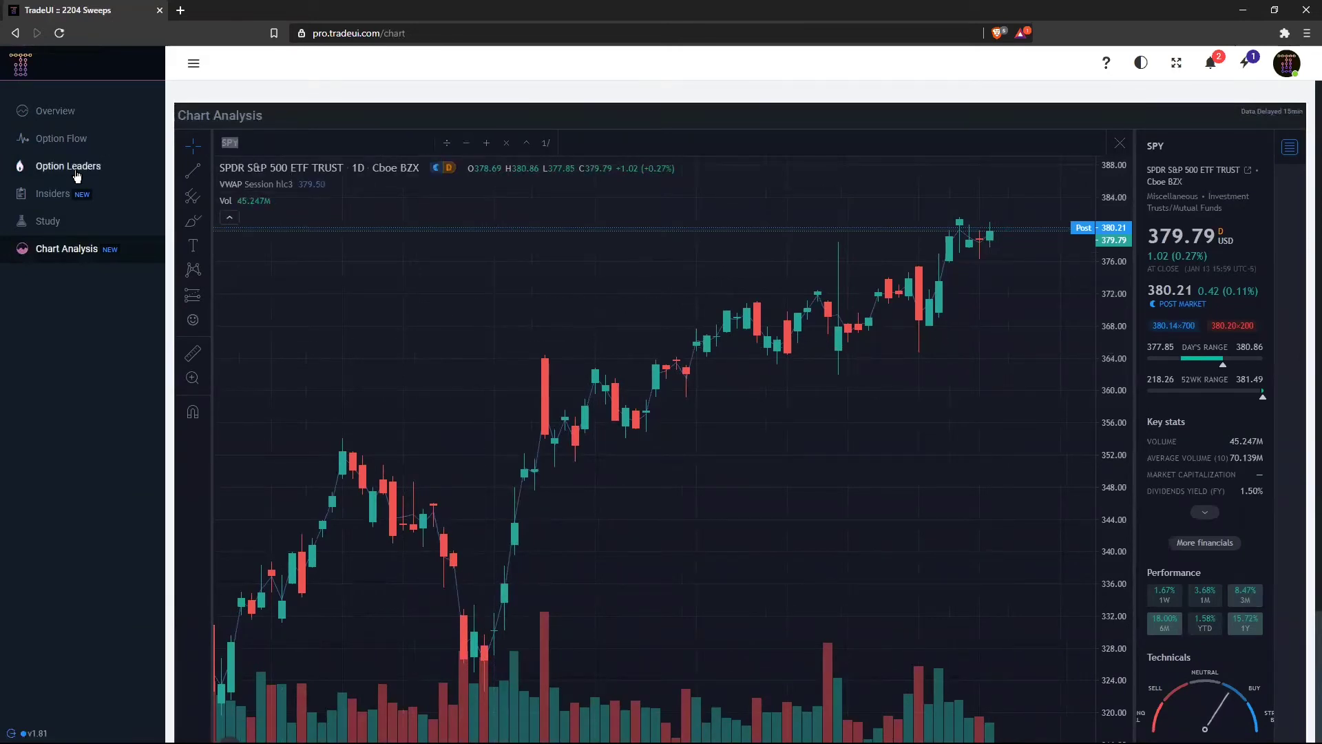
Step: View the Insiders transactions and the Option Leaders list once more
left_click(61, 196)
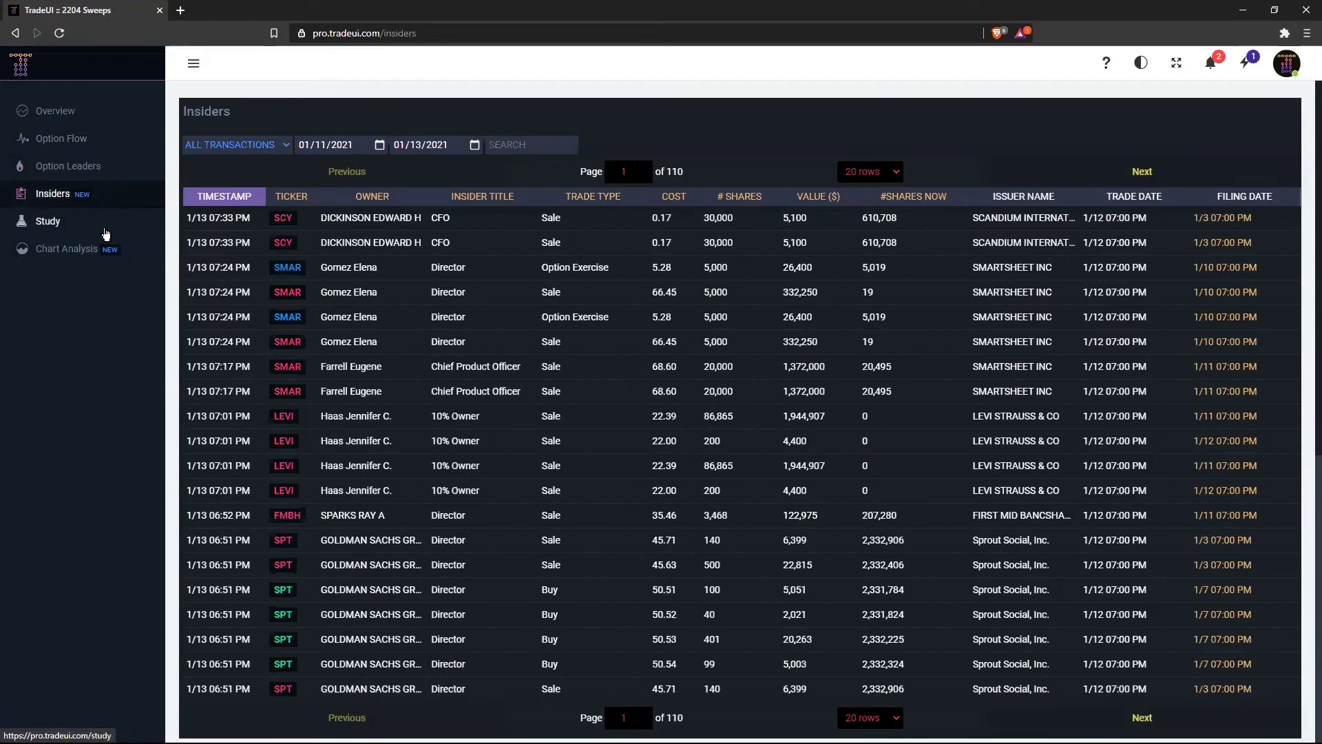
left_click(70, 167)
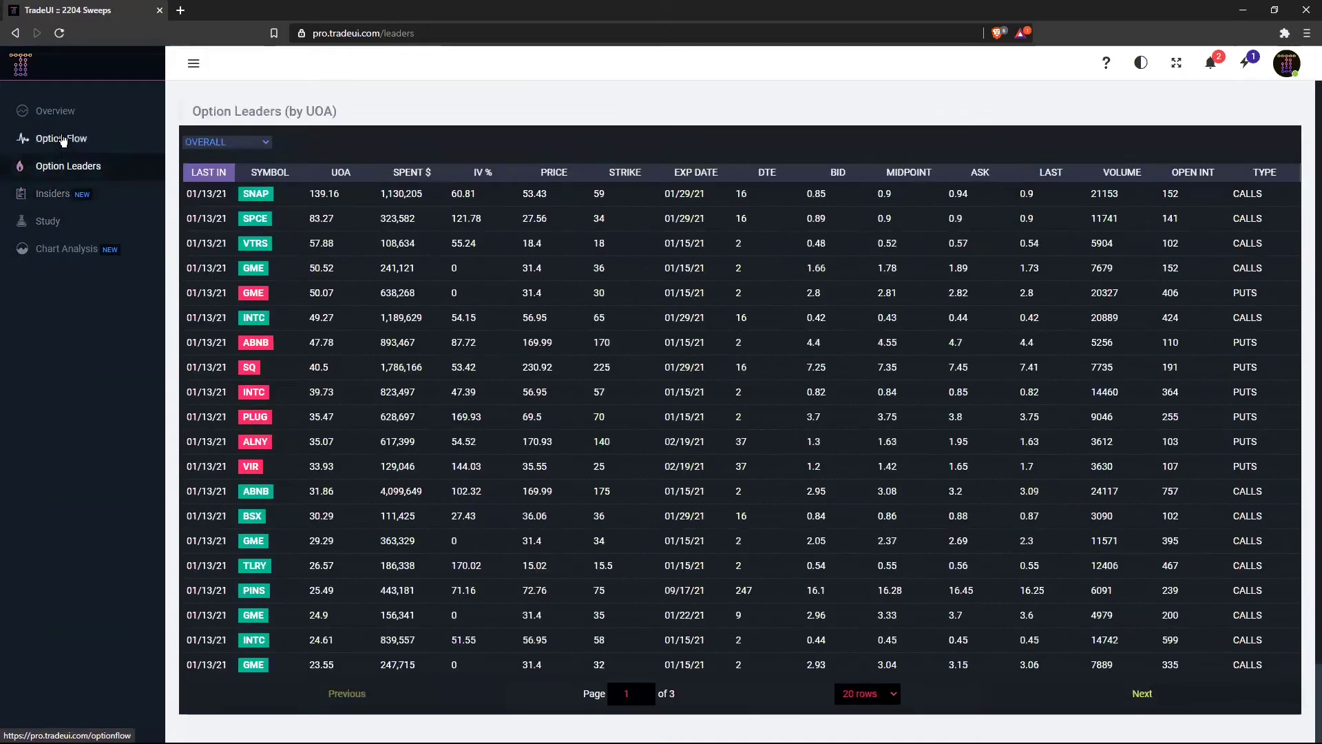
Step: Open the Option Flow page and examine its first page of sweeps, focusing on the newest rows
left_click(62, 139)
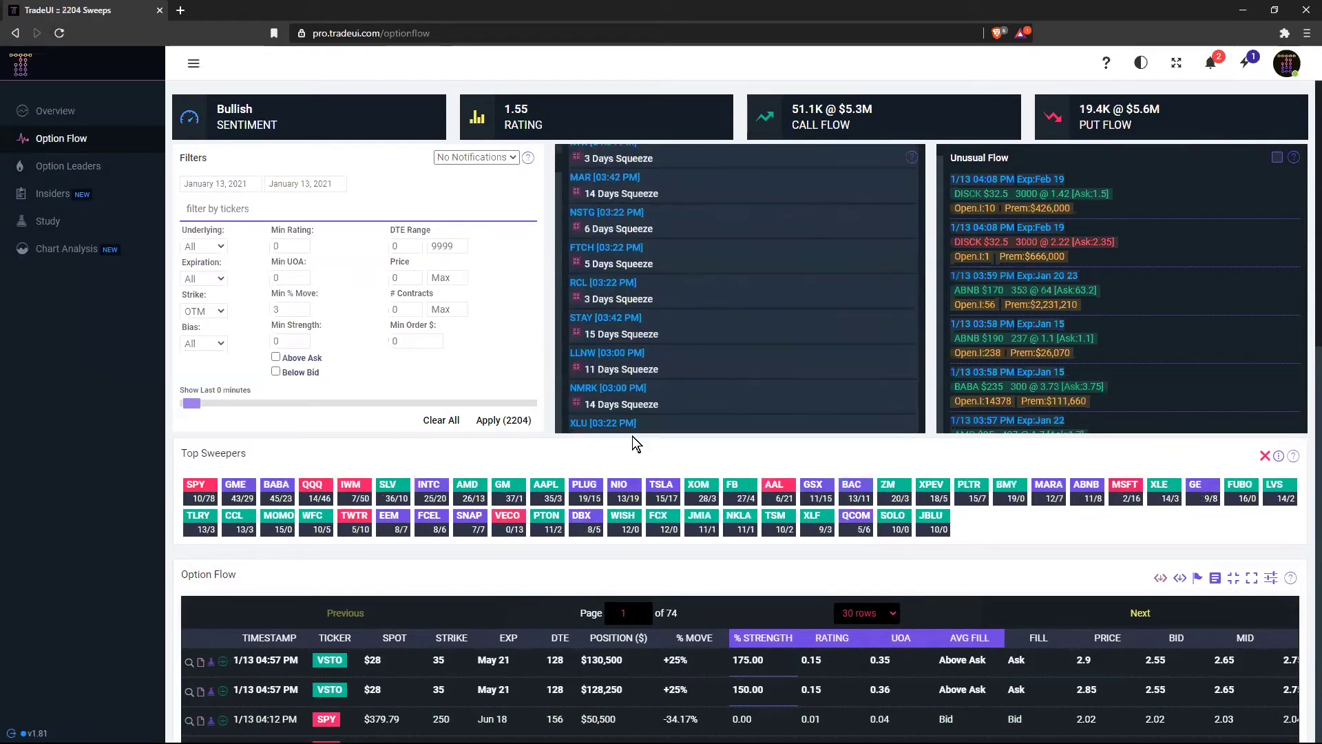
scroll(635, 448, "down", 2)
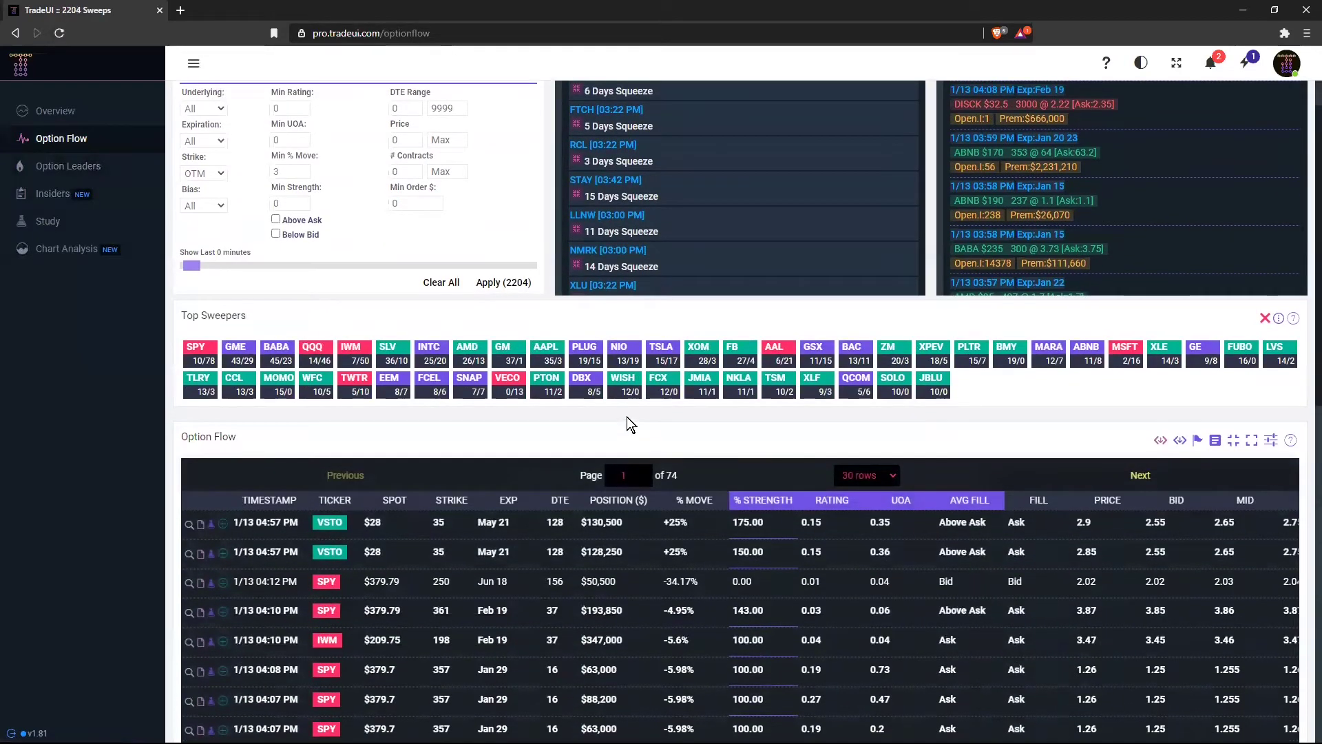
scroll(627, 416, "down", 1)
scroll(585, 377, "down", 1)
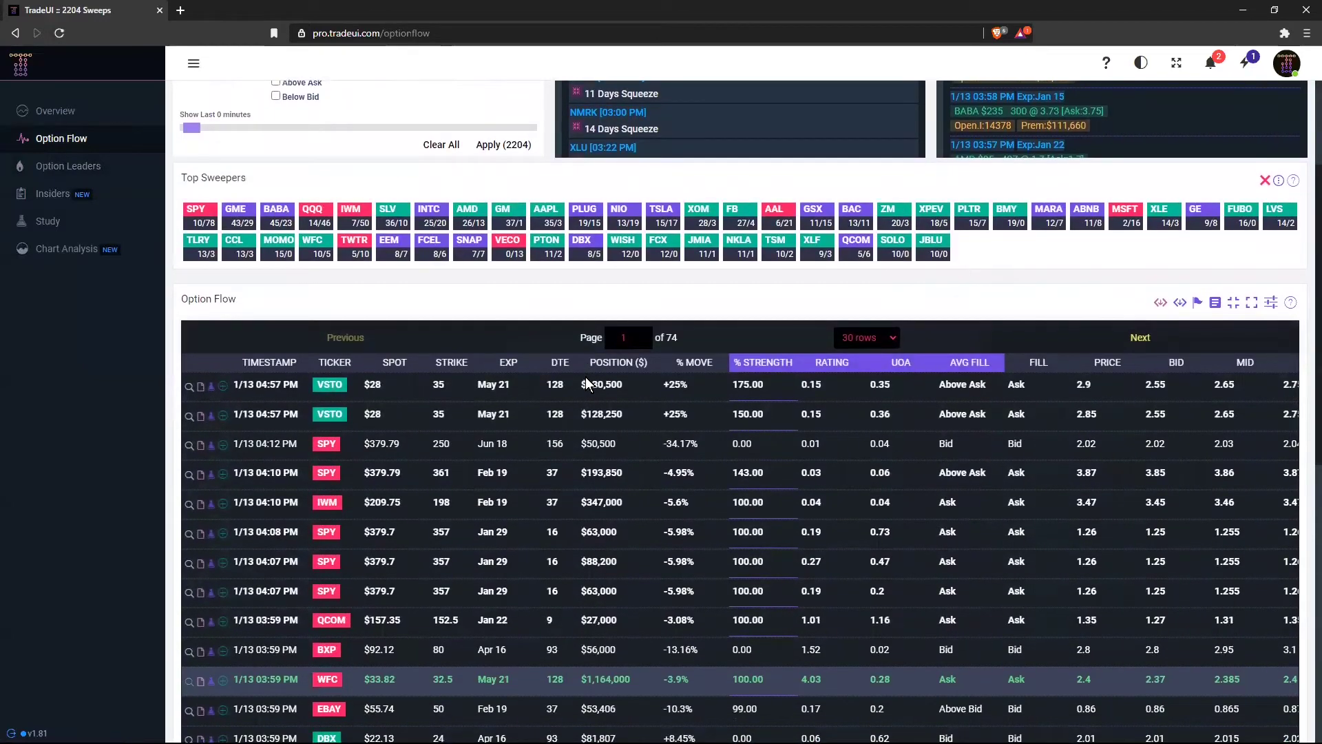
scroll(585, 377, "down", 2)
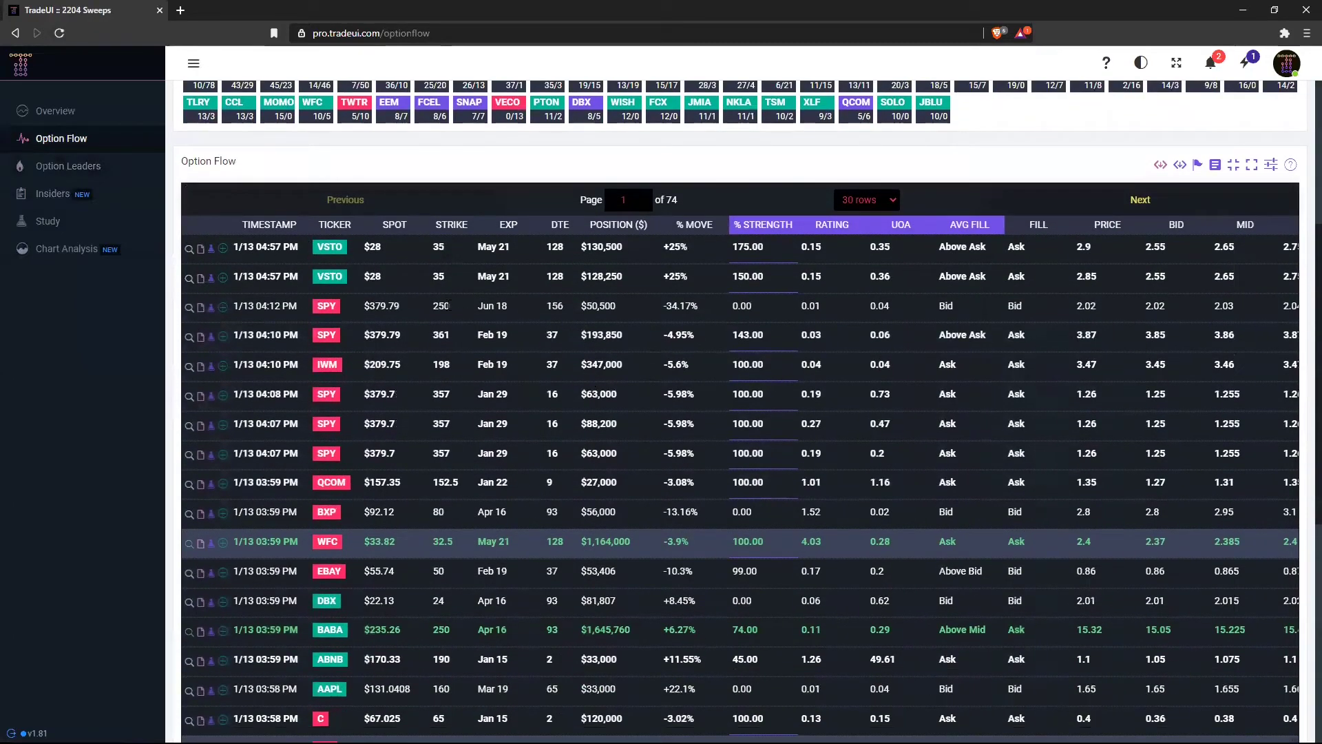
scroll(338, 507, "down", 7)
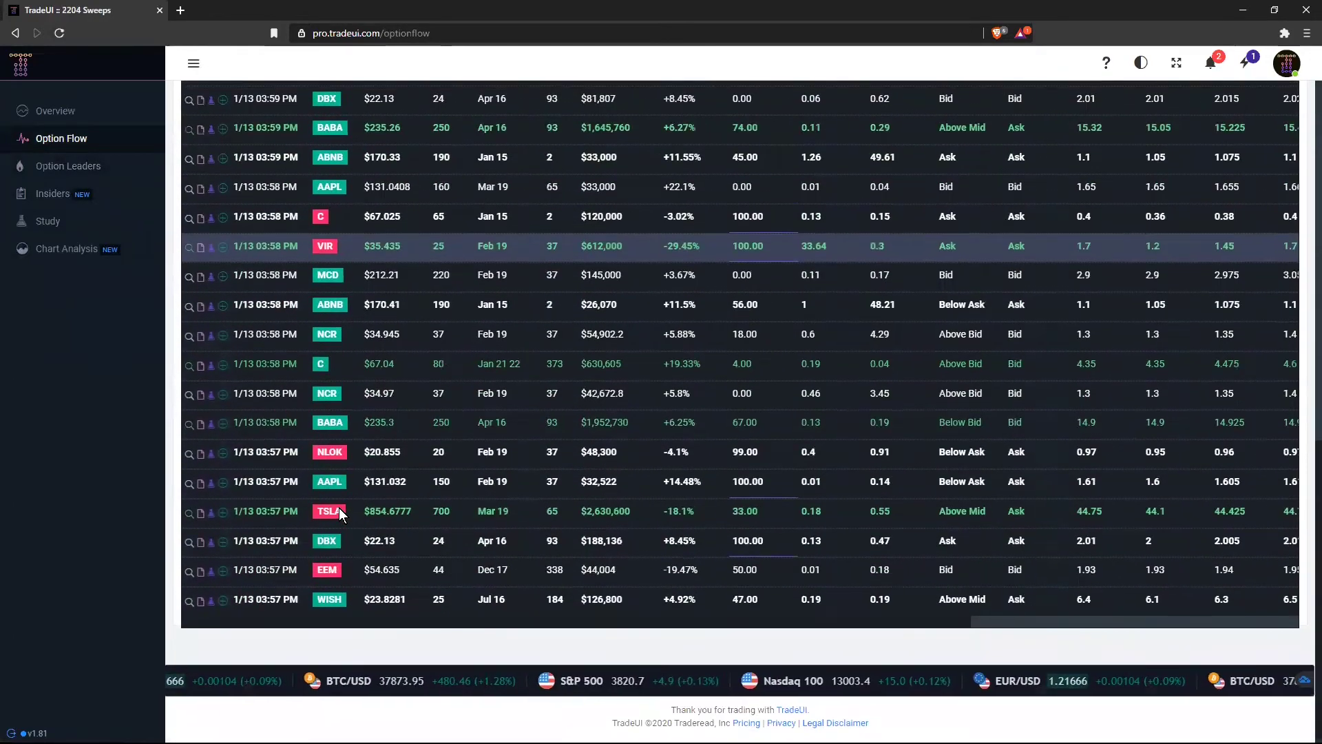
scroll(339, 507, "up", 9)
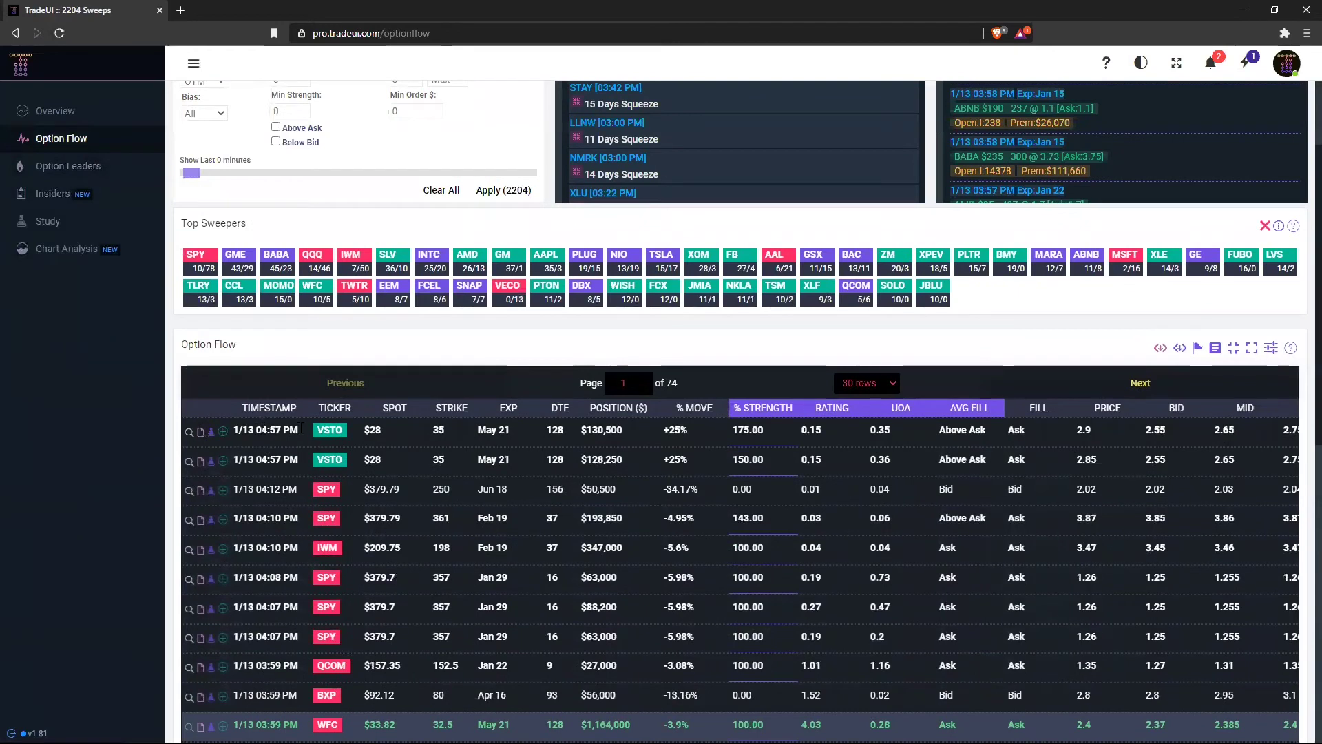
left_click_drag(252, 365, 1026, 577)
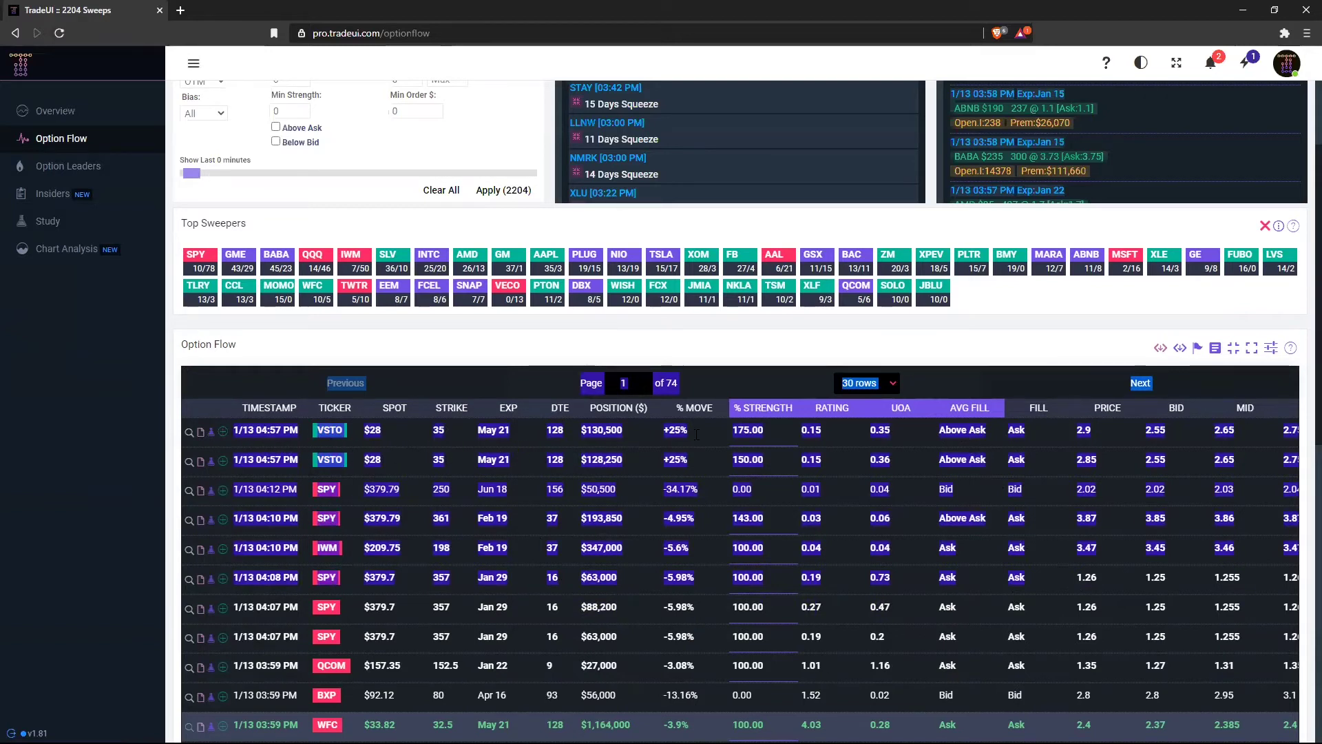
left_click(756, 378)
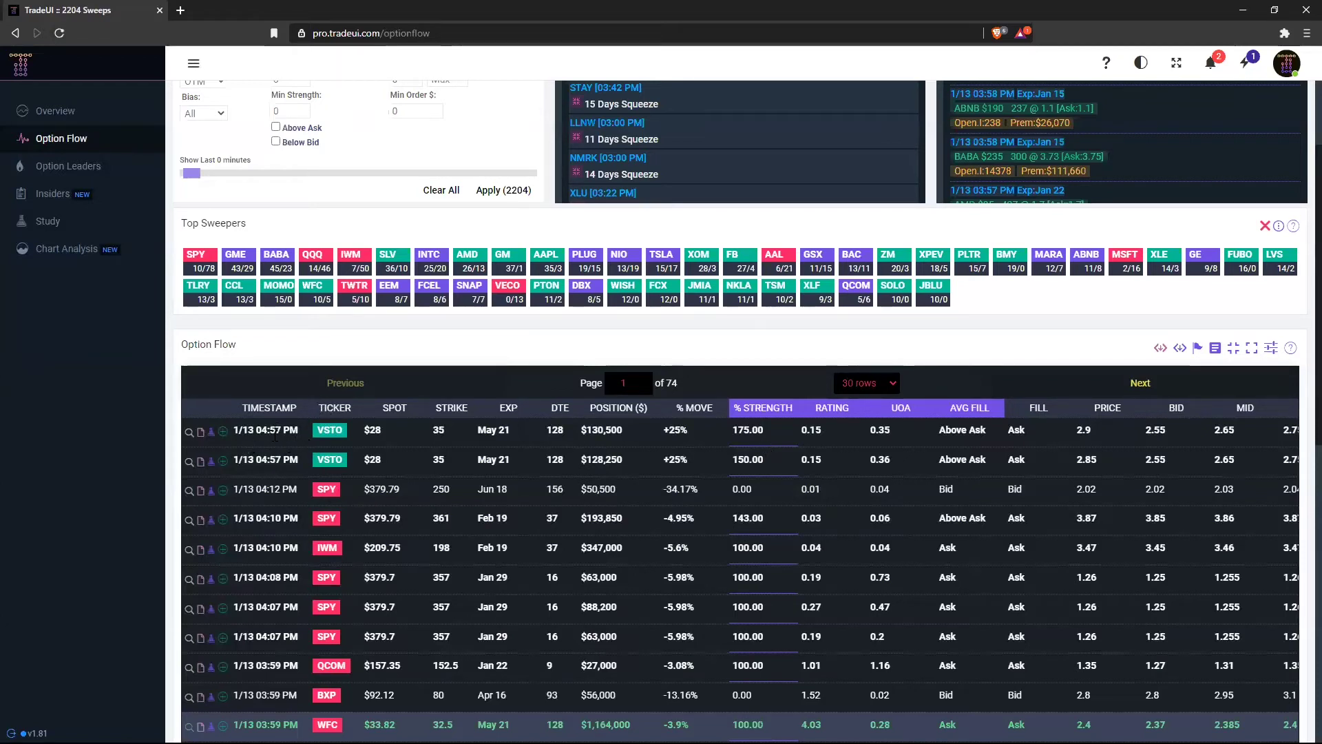
Step: Filter the Option Flow table to show only the sweeps for ticker VSTO
left_click_drag(237, 427, 383, 460)
left_click(400, 469)
scroll(467, 473, "up", 3)
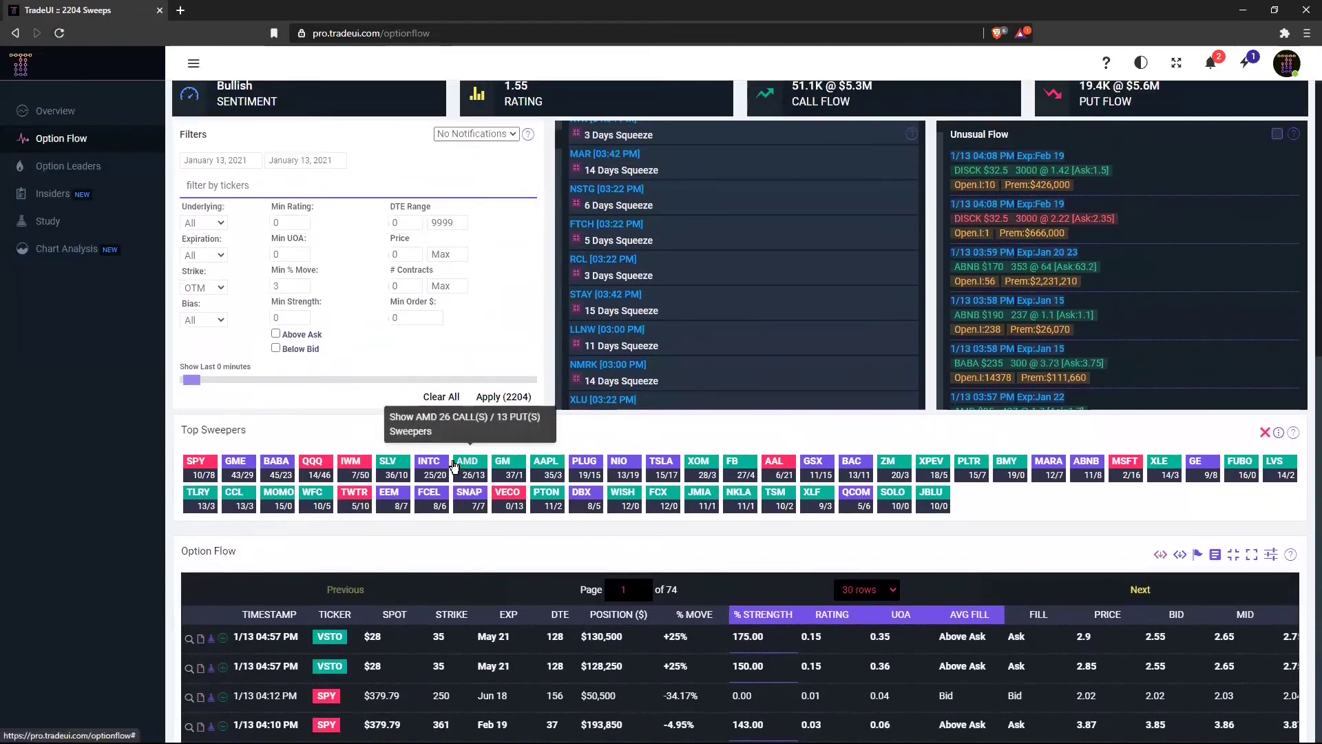
scroll(399, 531, "down", 2)
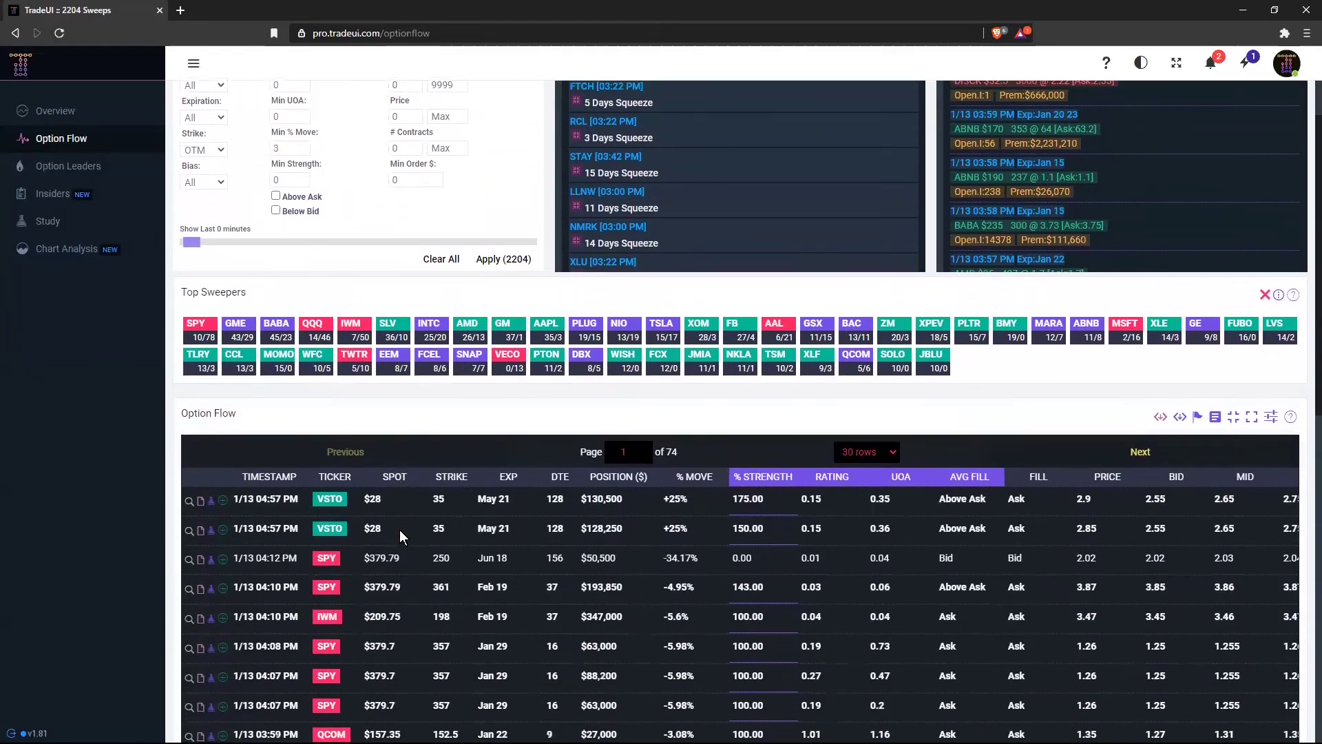
left_click(322, 501)
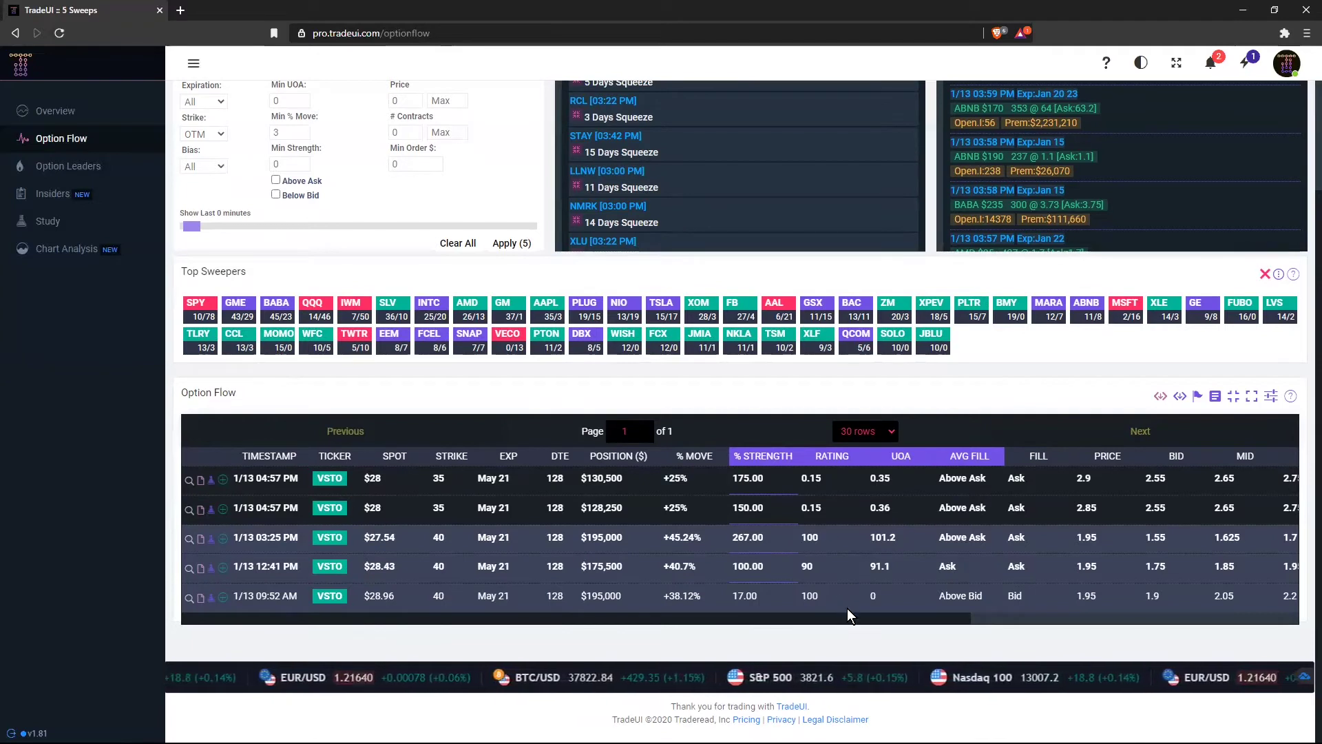
Step: Review the VSTO sweeps' columns through Sentiment and show the column choices of the Option Flow table
left_click_drag(849, 613, 1144, 610)
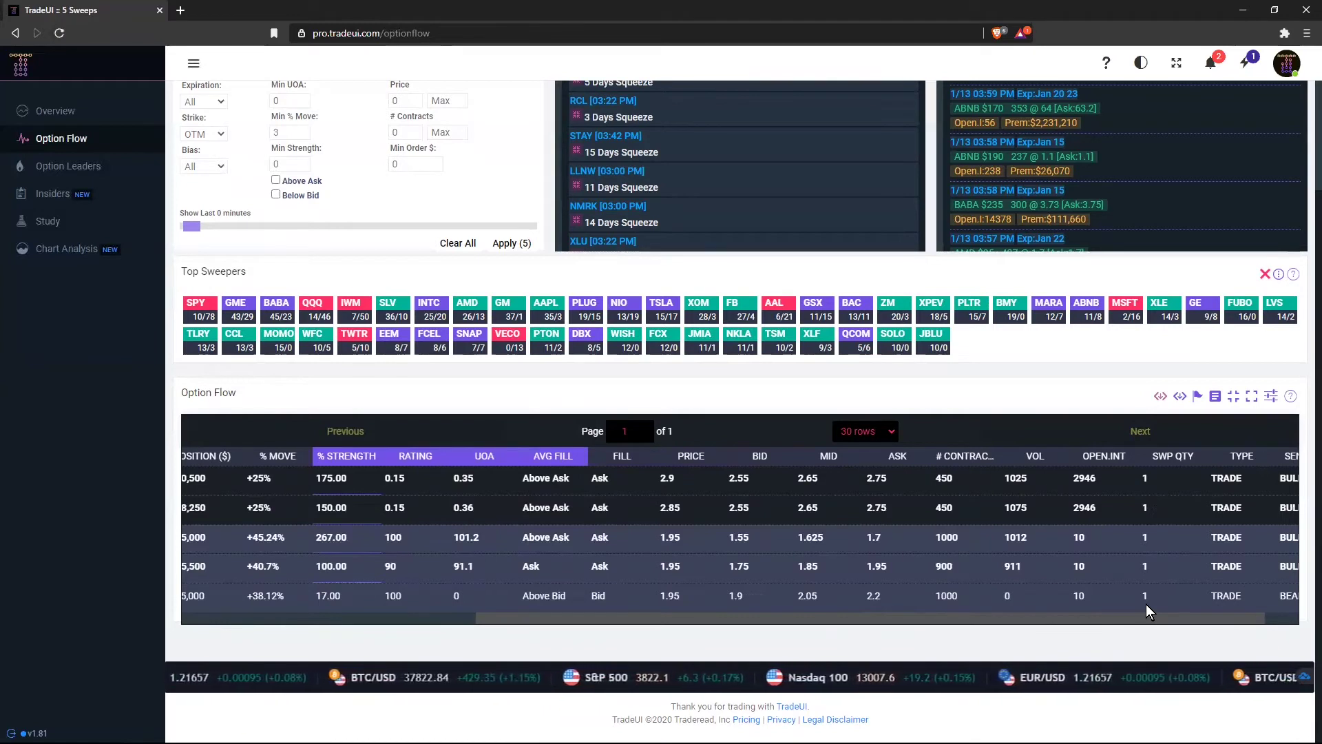
left_click_drag(1146, 604, 1224, 609)
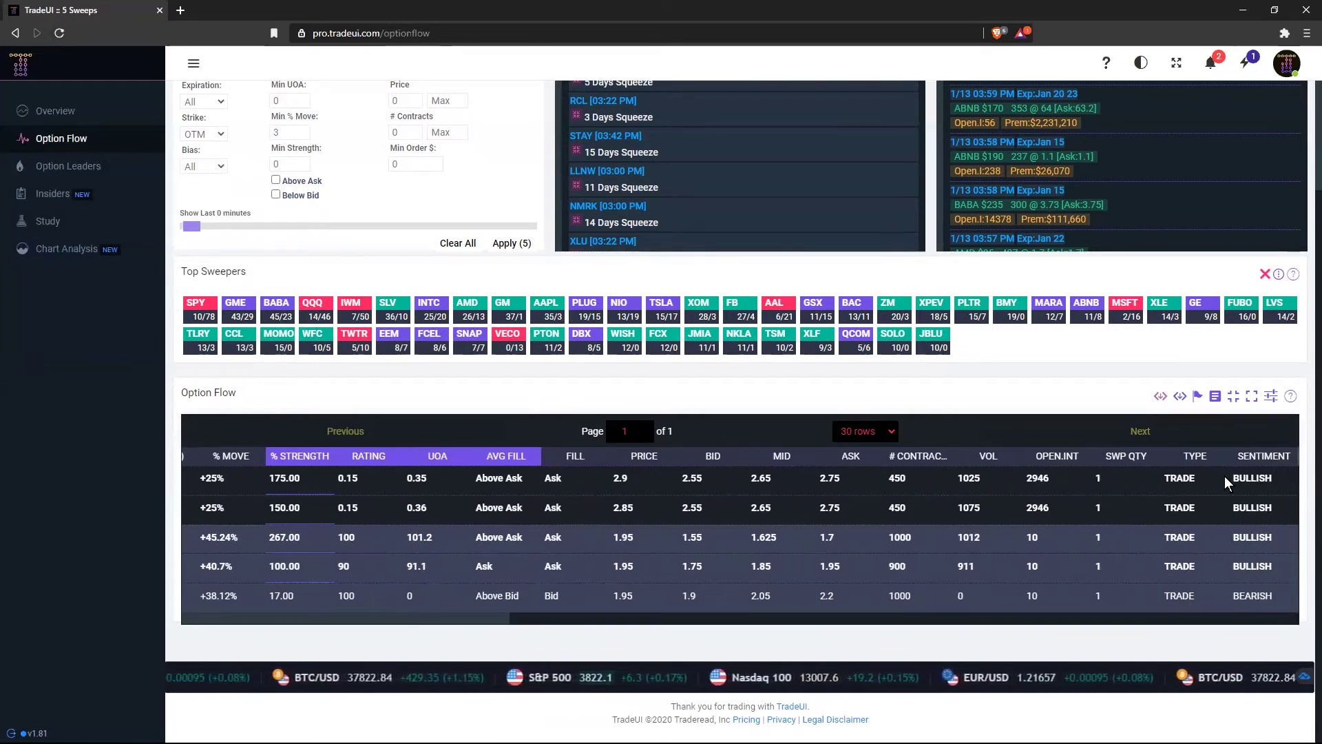
left_click(1271, 400)
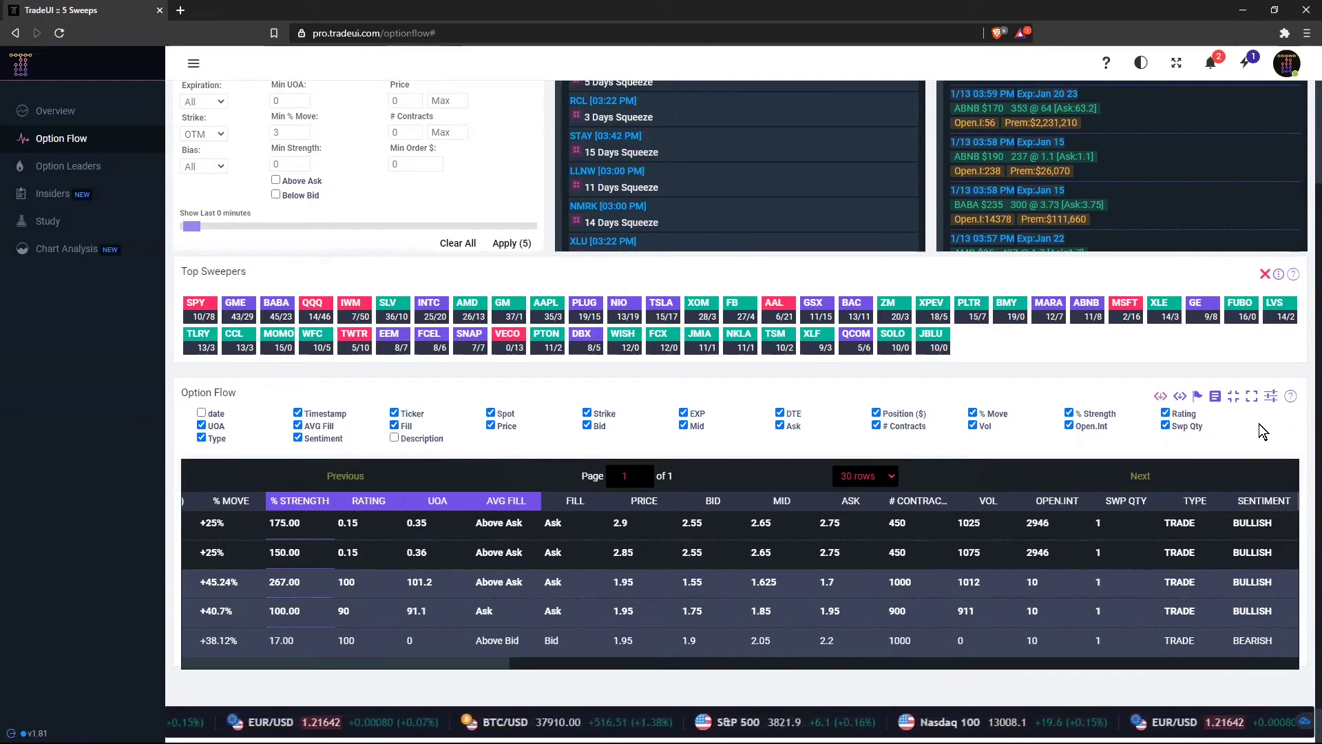
scroll(1215, 428, "down", 1)
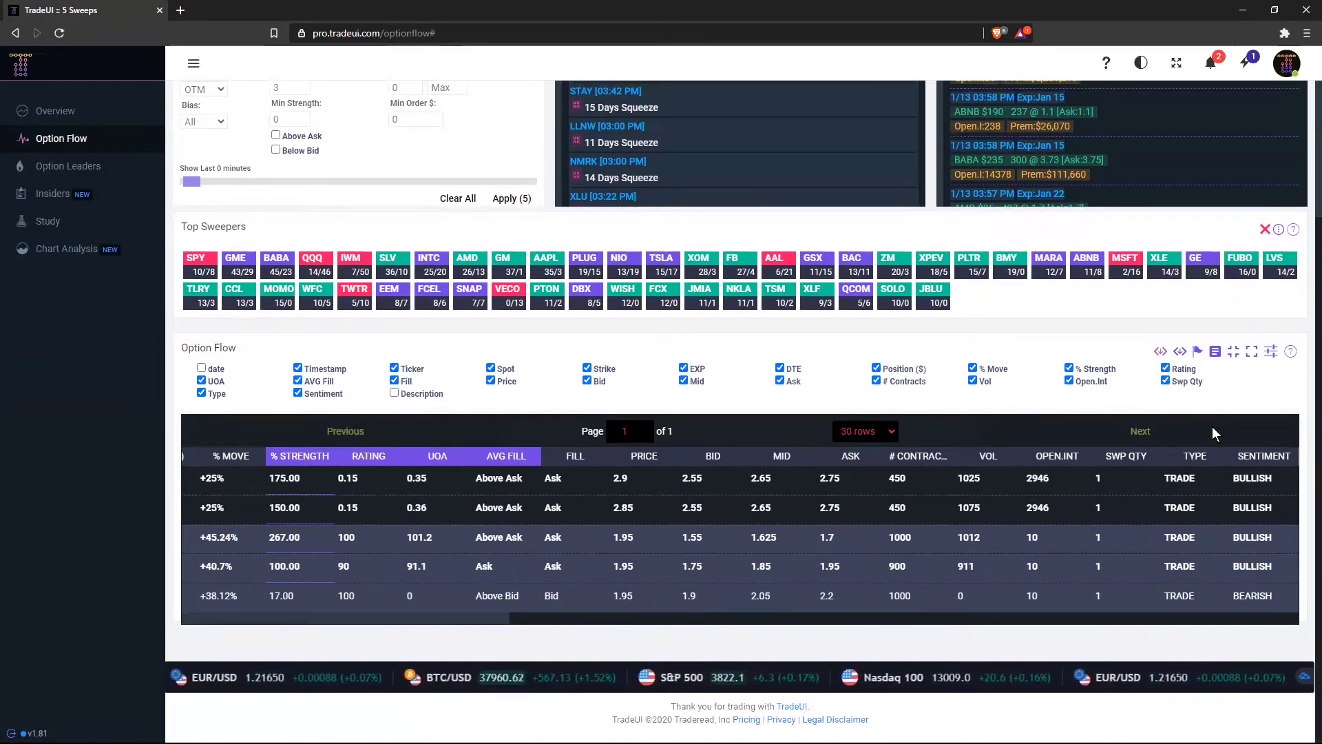
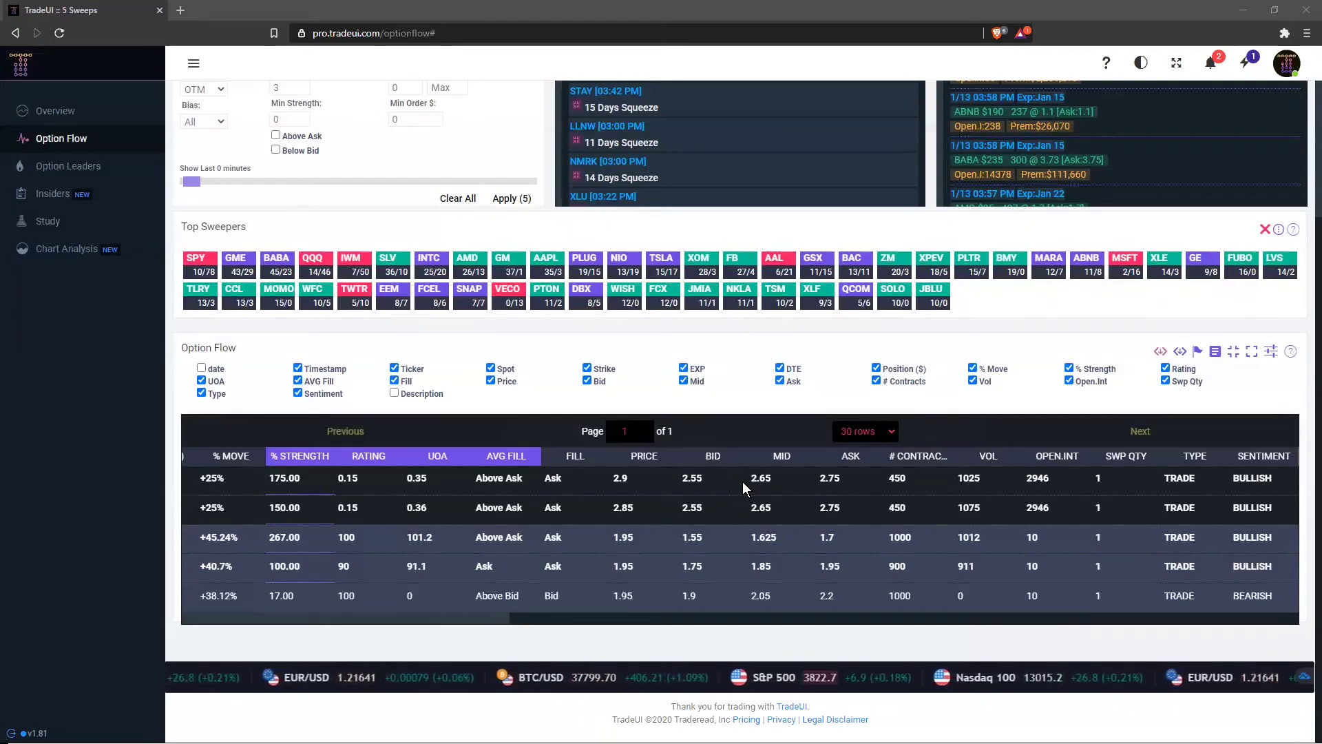
left_click_drag(498, 618, 190, 609)
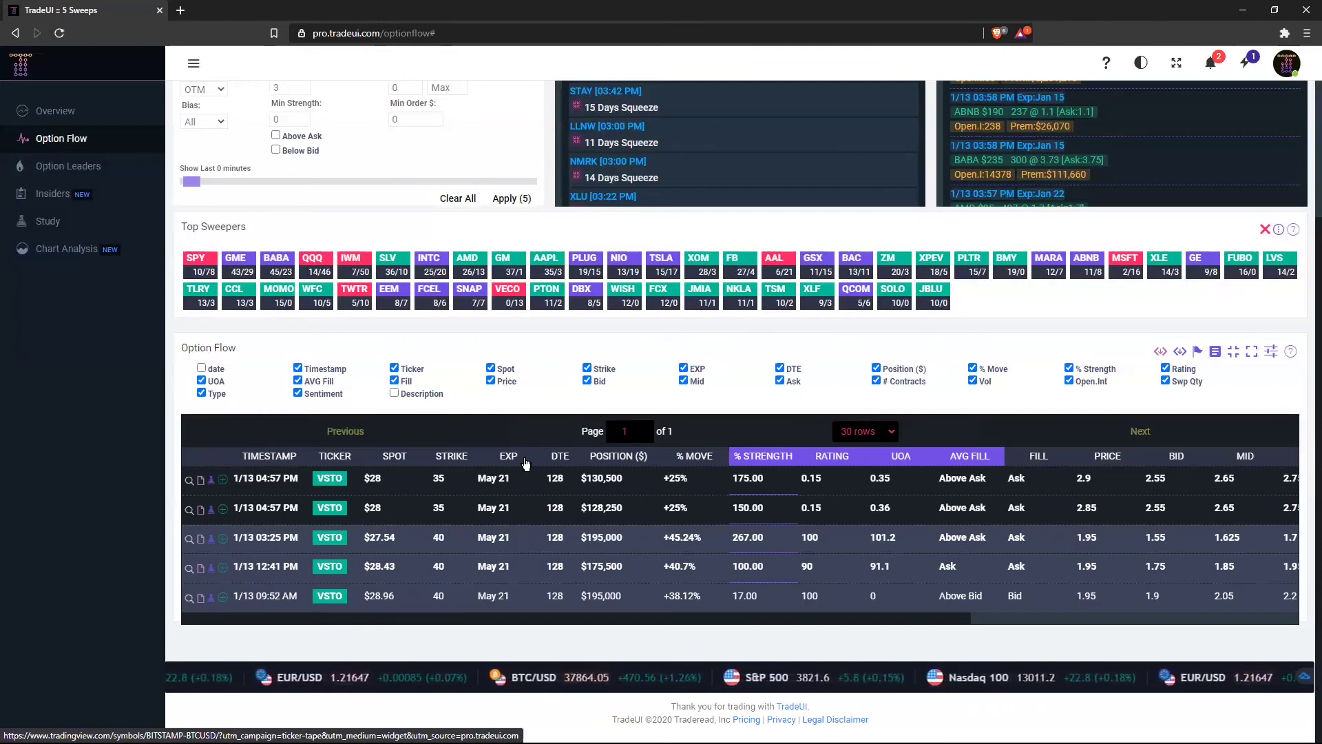
Step: Look through the Sweep Setups list from its squeeze entries down to SHAK and AXP, ending at the newest setups
scroll(584, 340, "up", 2)
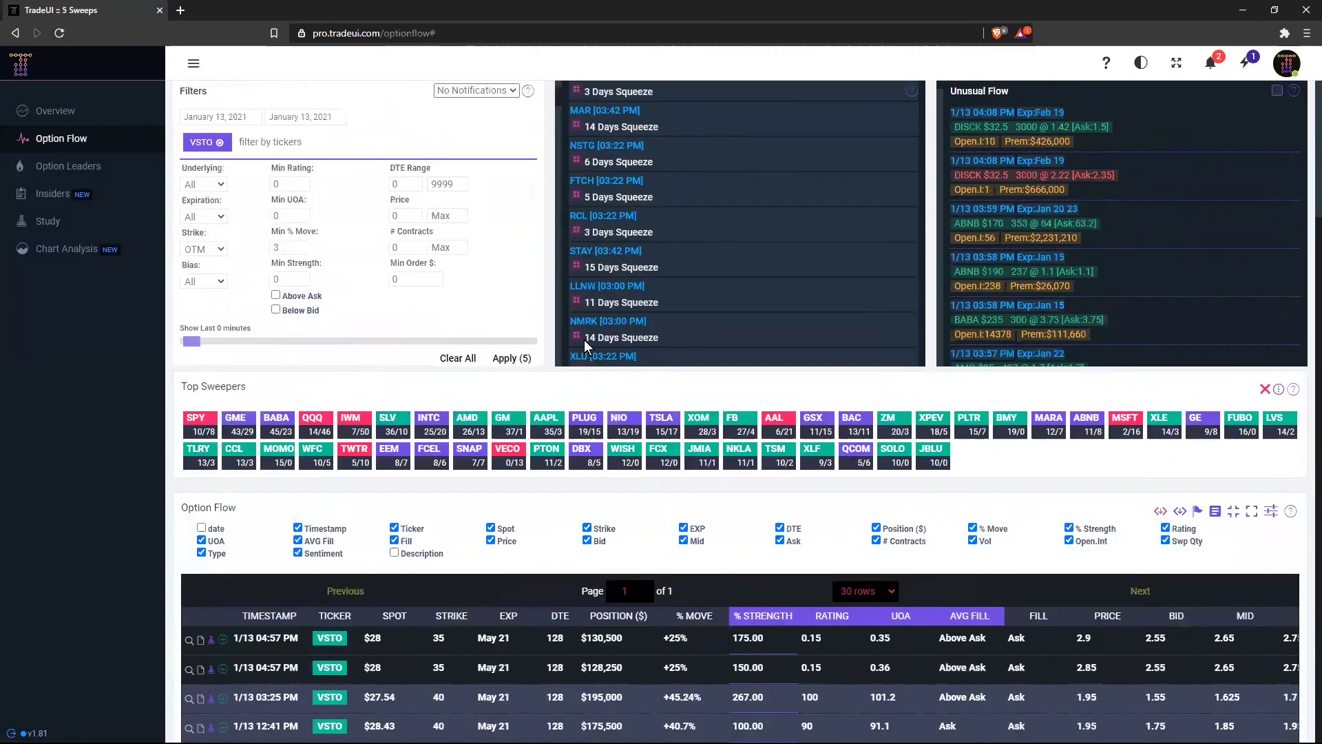
scroll(584, 340, "up", 1)
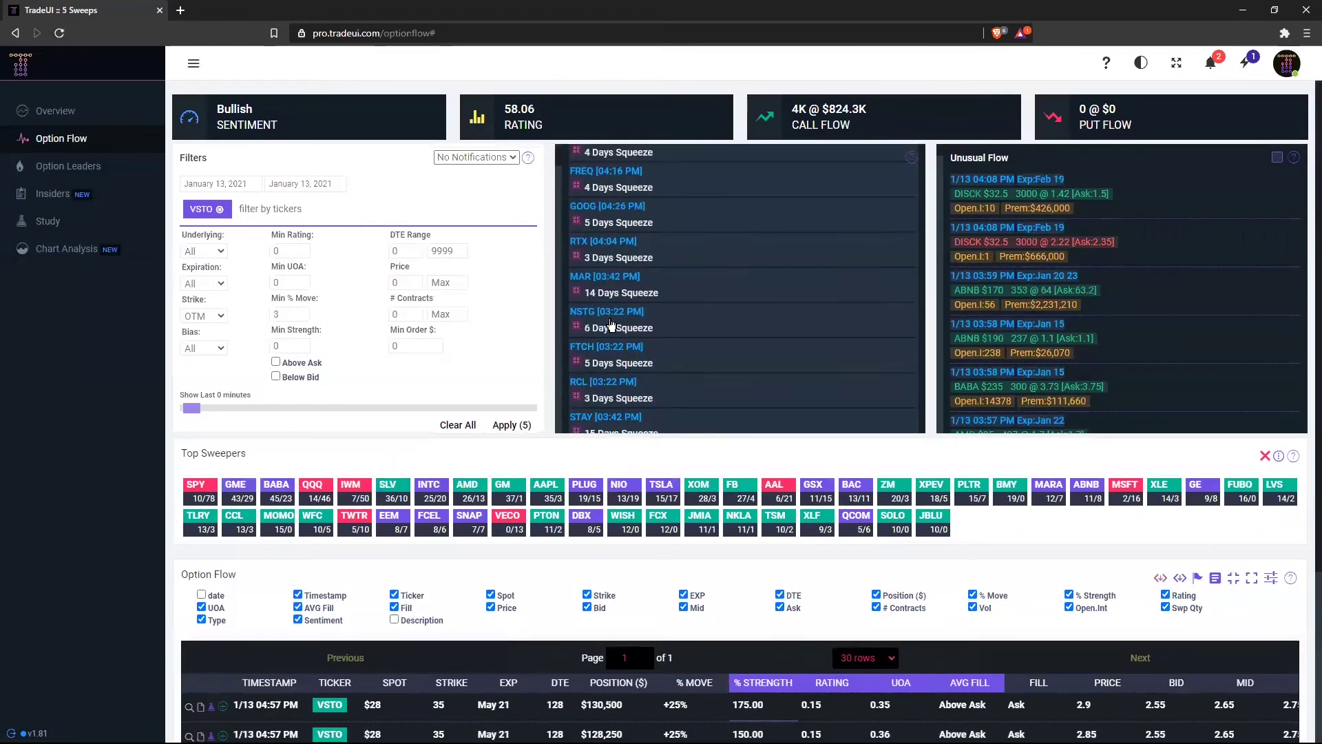
scroll(610, 324, "down", 1)
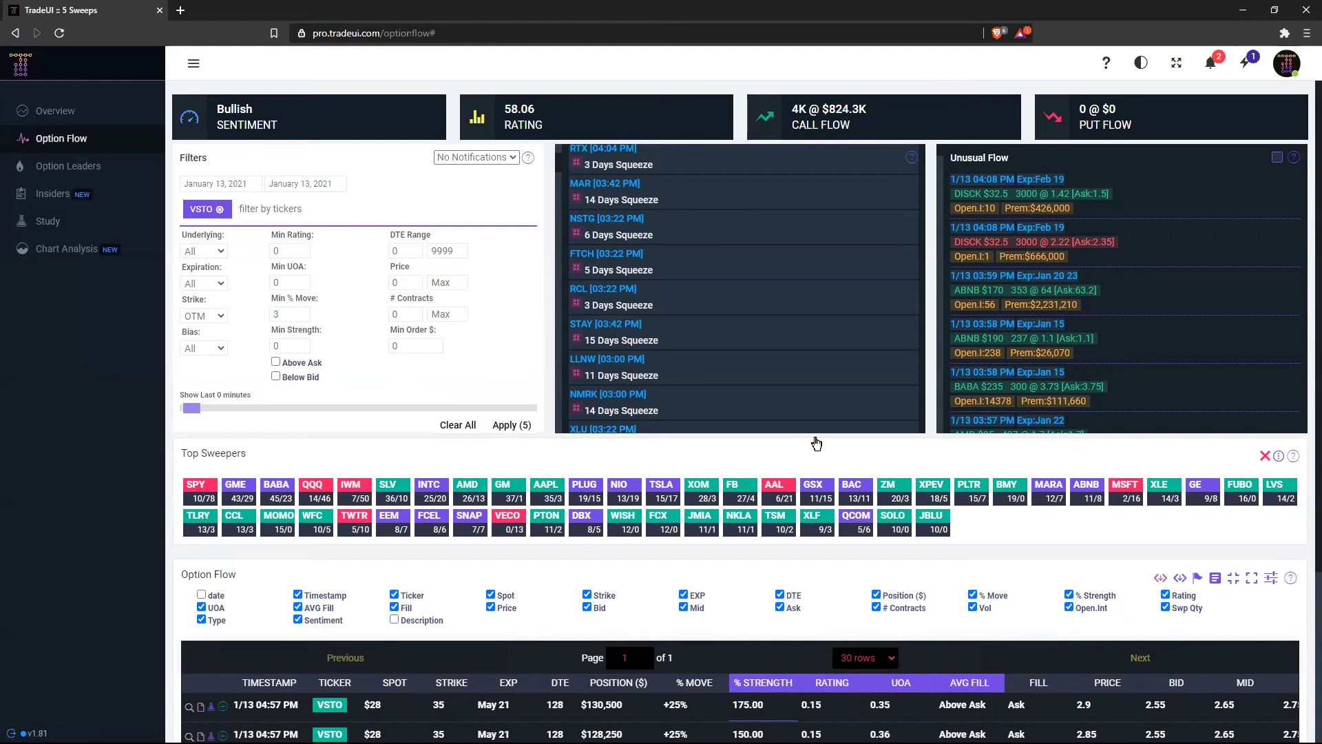
scroll(587, 353, "down", 5)
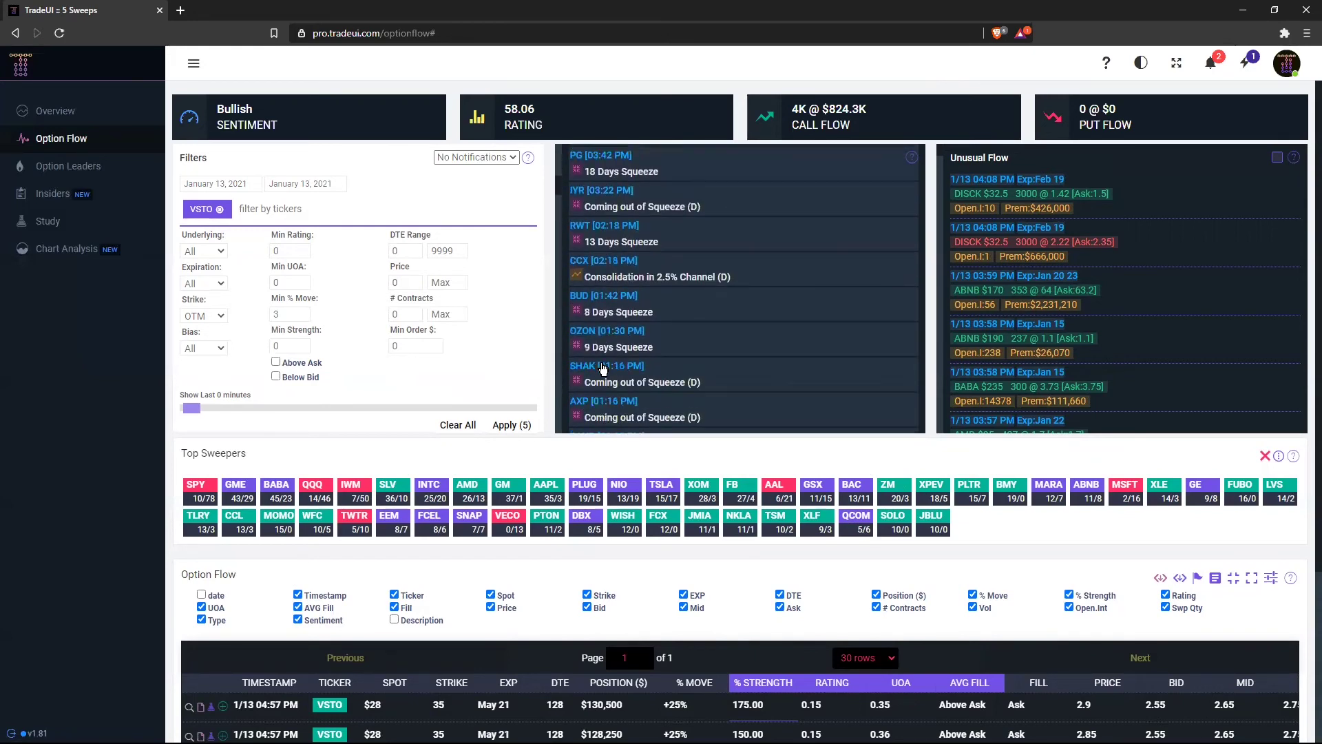
scroll(602, 369, "up", 5)
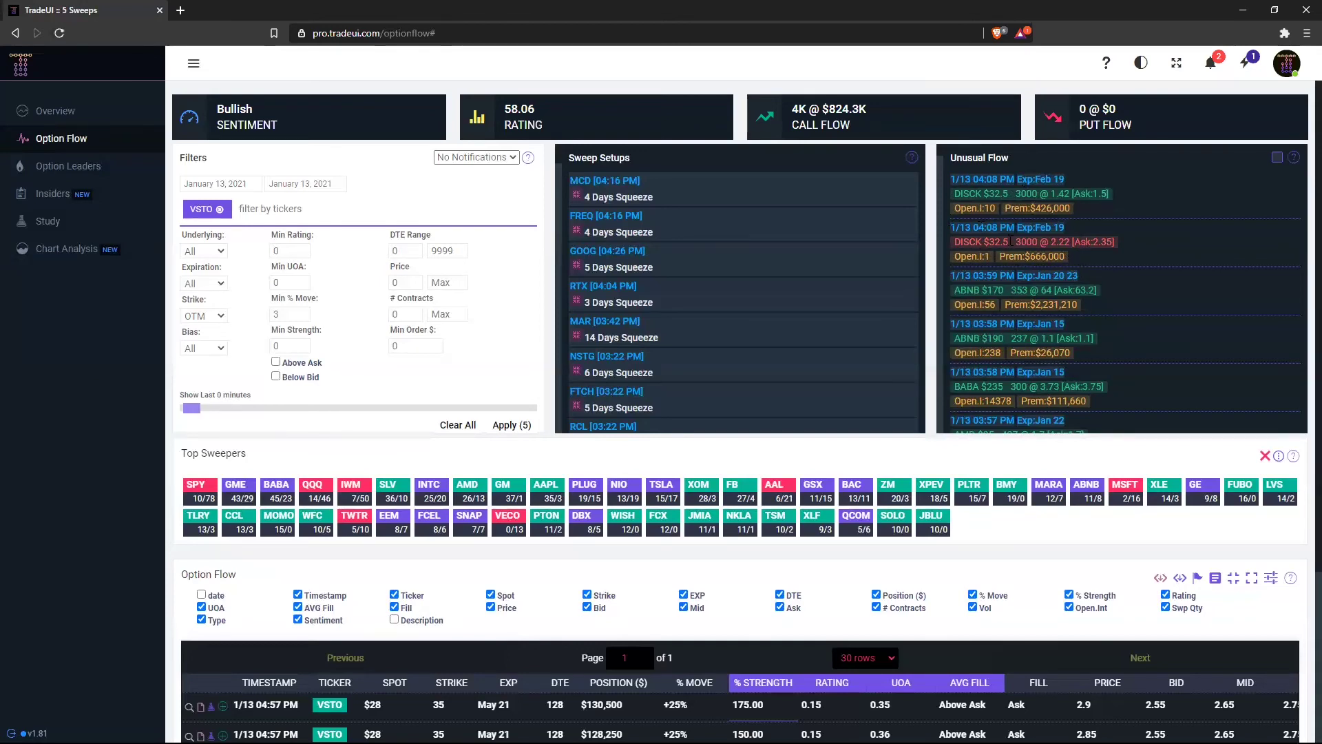
Step: Highlight the two newest DISCK $32.5 entries in Unusual Flow to examine their contracts, open interest and premium
left_click_drag(950, 181, 1093, 256)
left_click(1092, 253)
left_click_drag(951, 179, 1102, 256)
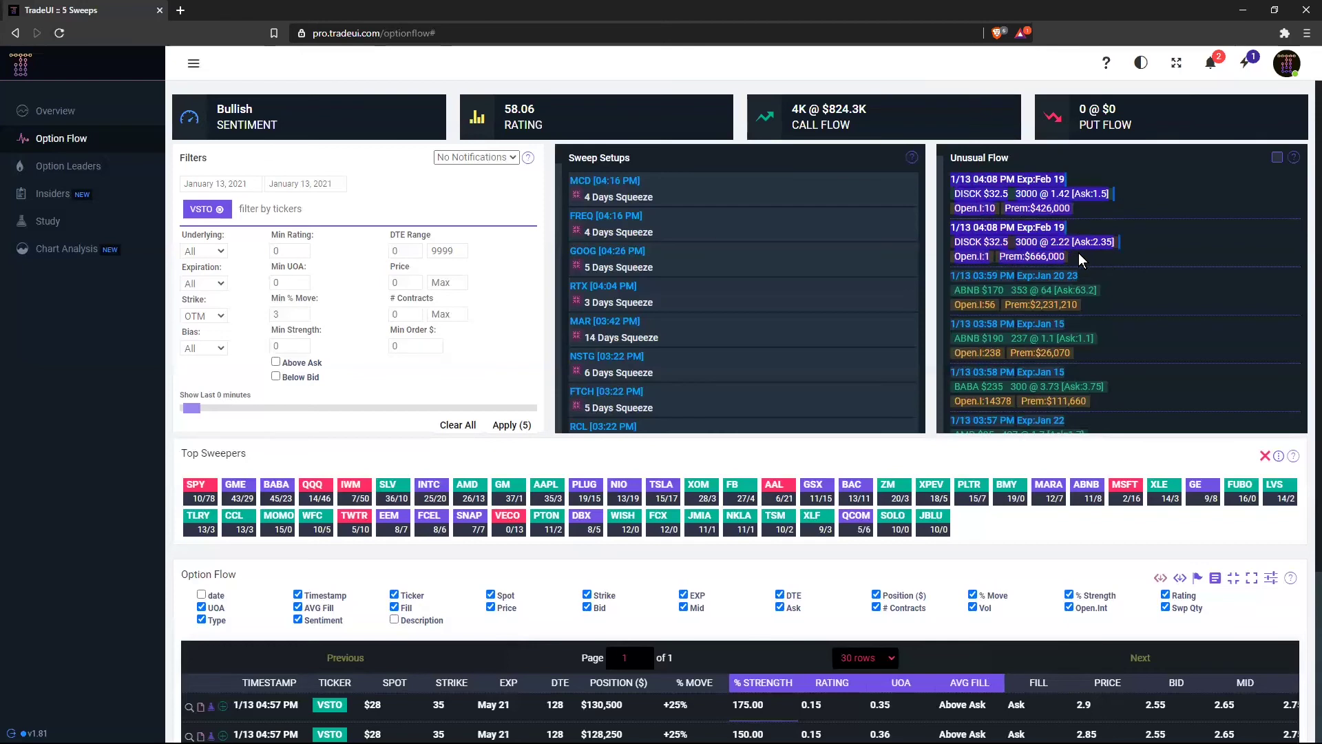
triple_click(1078, 255)
left_click(1077, 260)
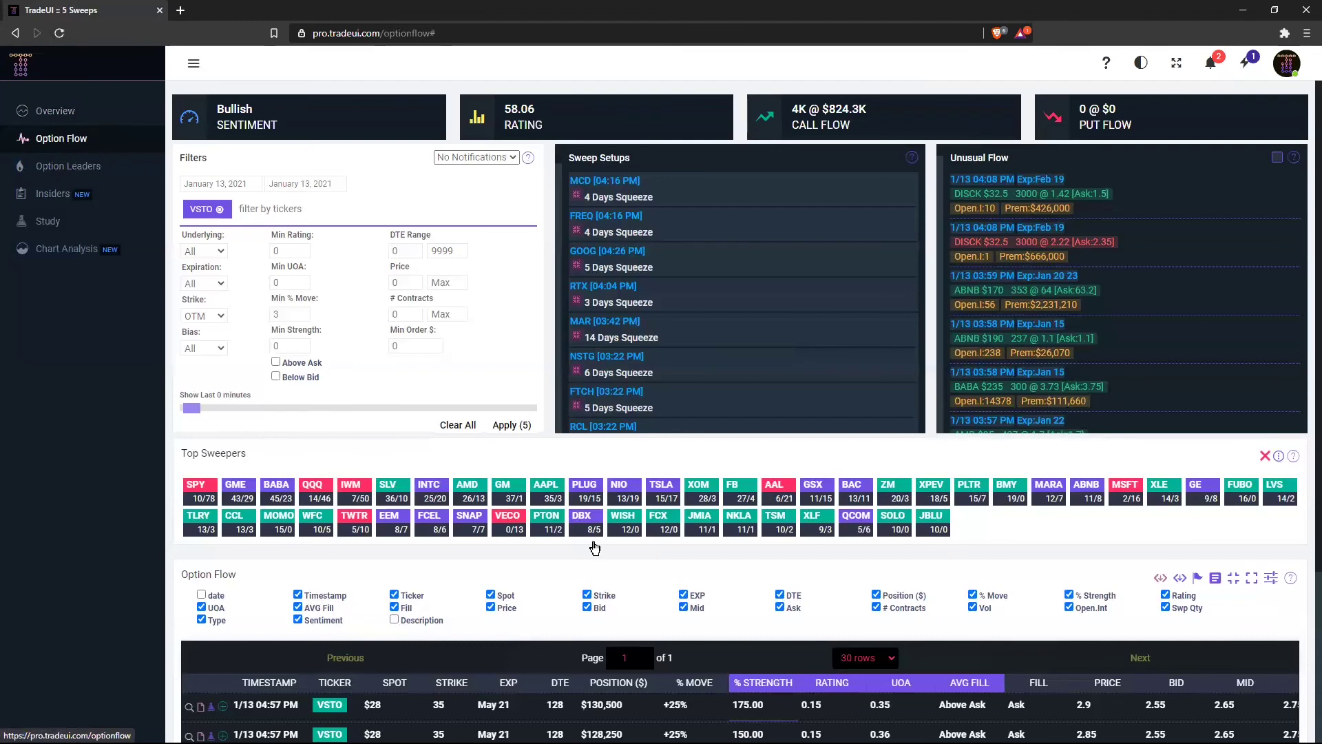
Step: Examine the % Move values of the VSTO sweeps in the Option Flow table
scroll(566, 540, "down", 3)
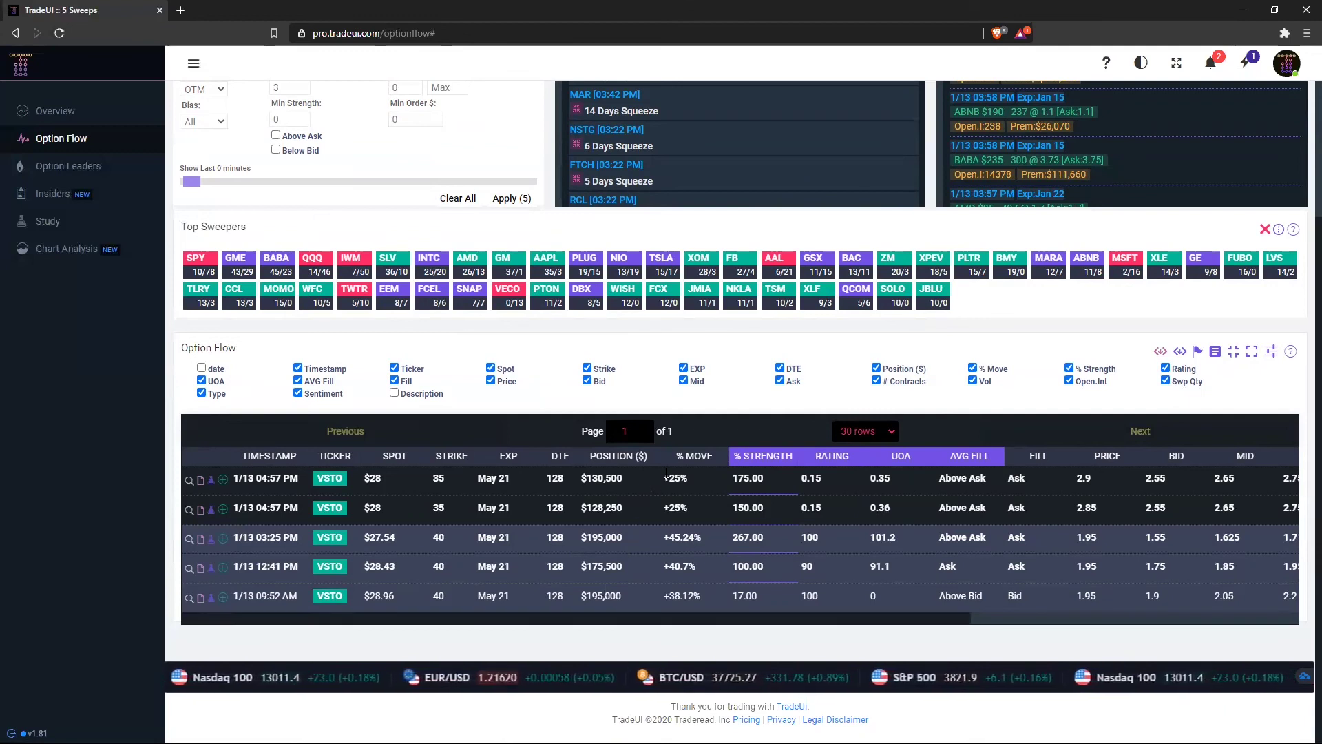
left_click_drag(663, 478, 712, 602)
left_click(704, 575)
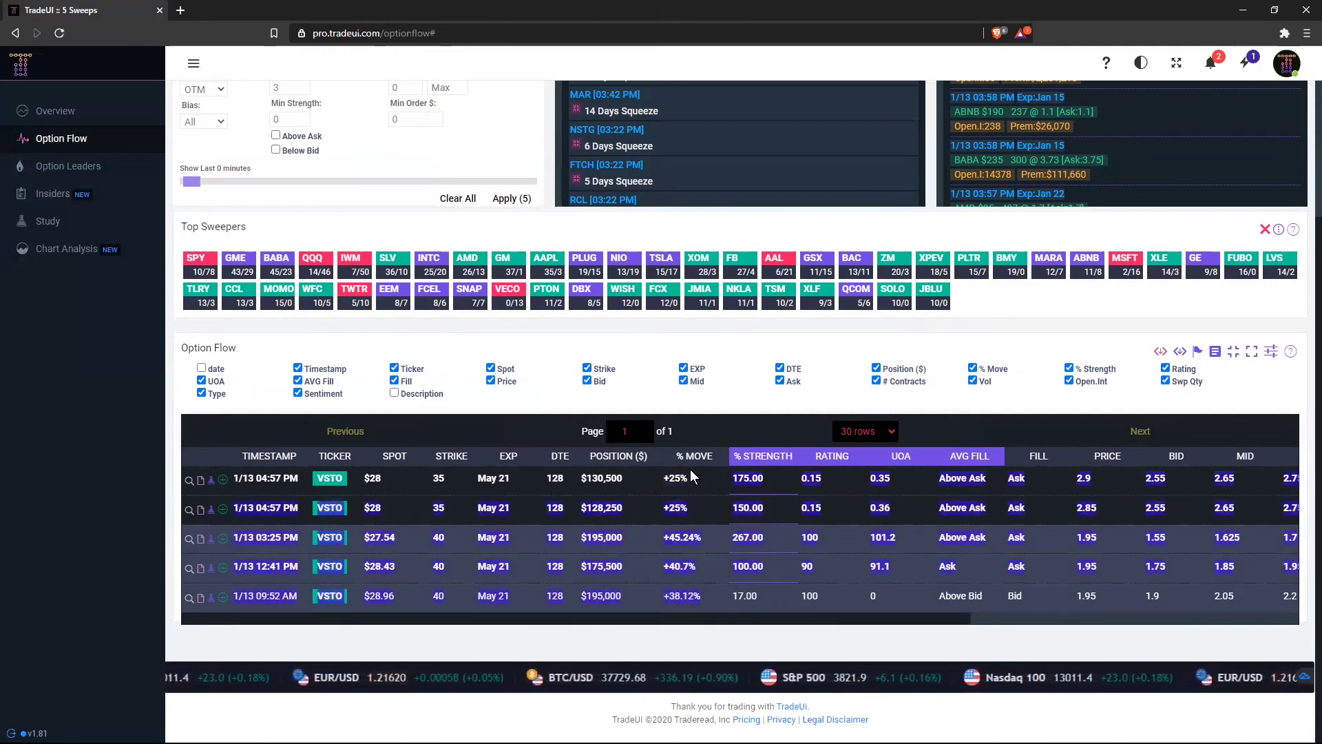
left_click_drag(672, 508, 666, 482)
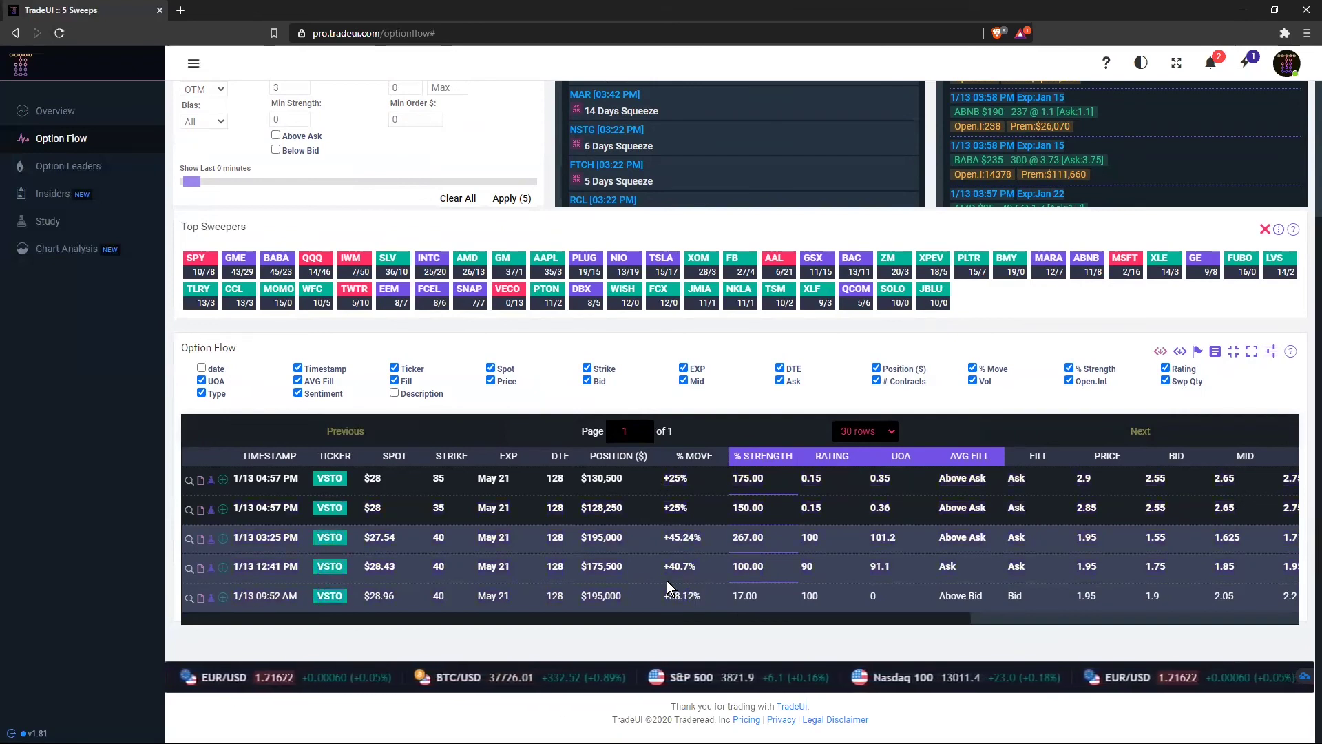
left_click(666, 581)
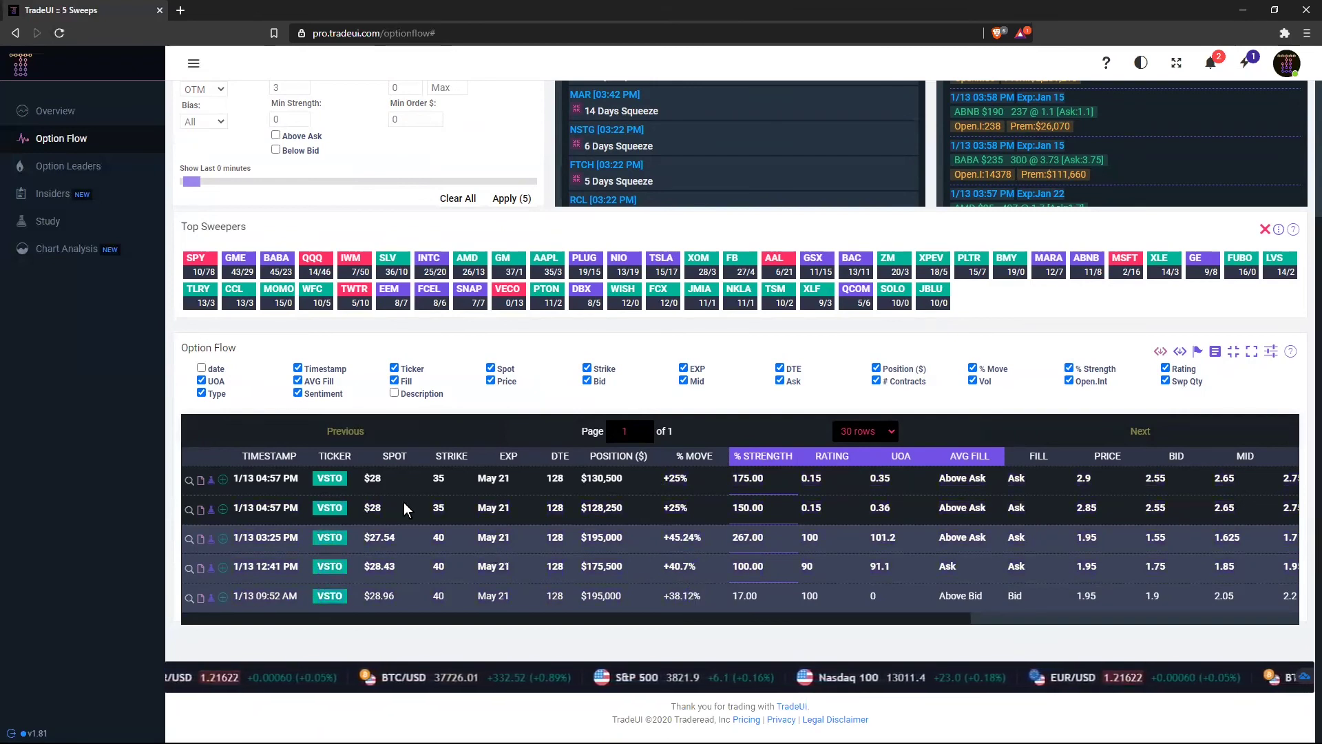
mouse_move(660, 465)
left_mouse_down()
mouse_move(706, 569)
mouse_move(668, 491)
left_mouse_up()
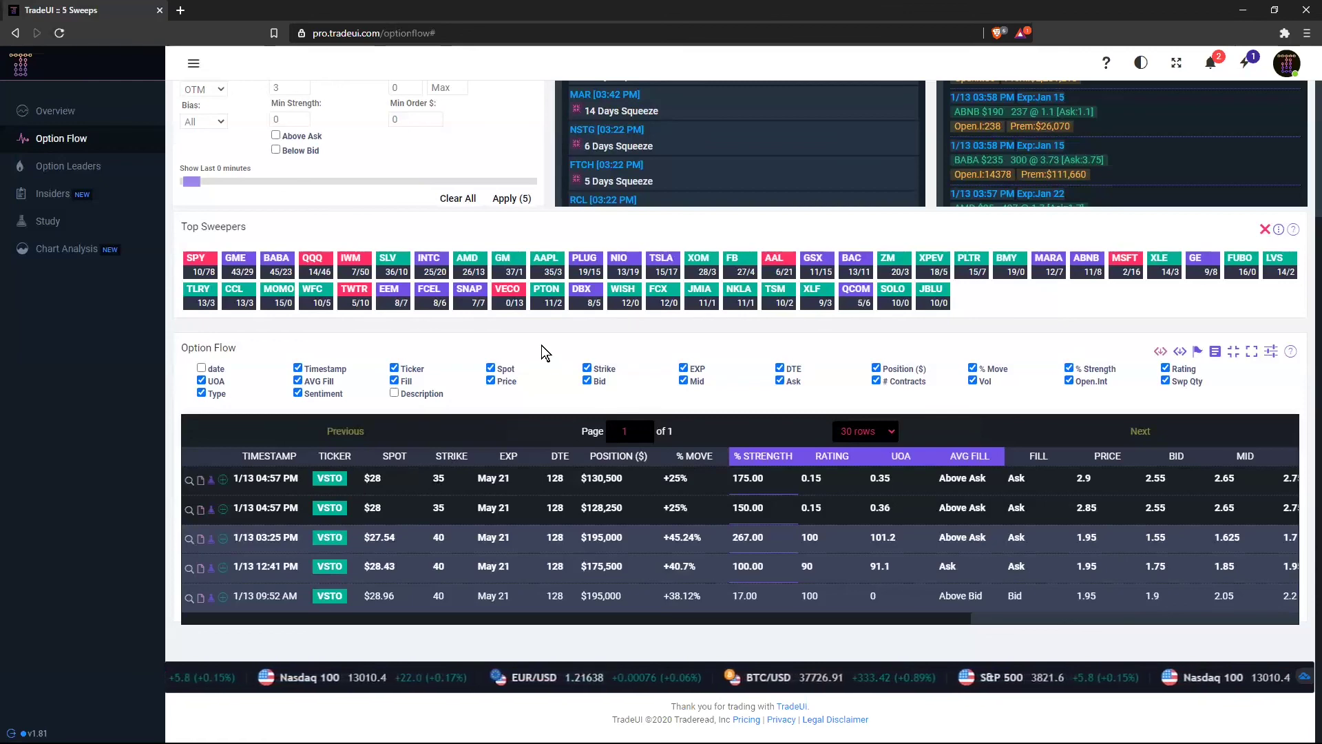
Step: Browse the Sweep Setups list again, down to the older squeeze and consolidation entries
scroll(625, 354, "up", 3)
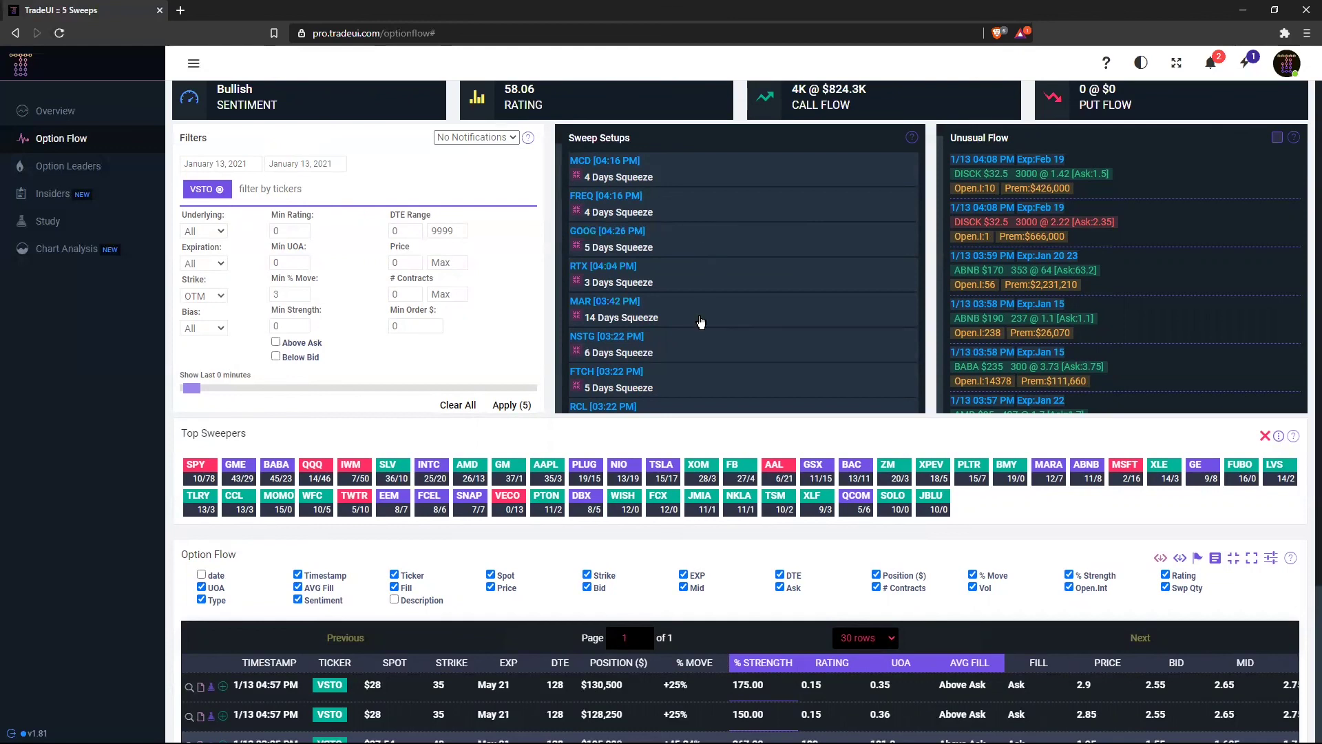
scroll(700, 322, "down", 3)
scroll(701, 322, "down", 4)
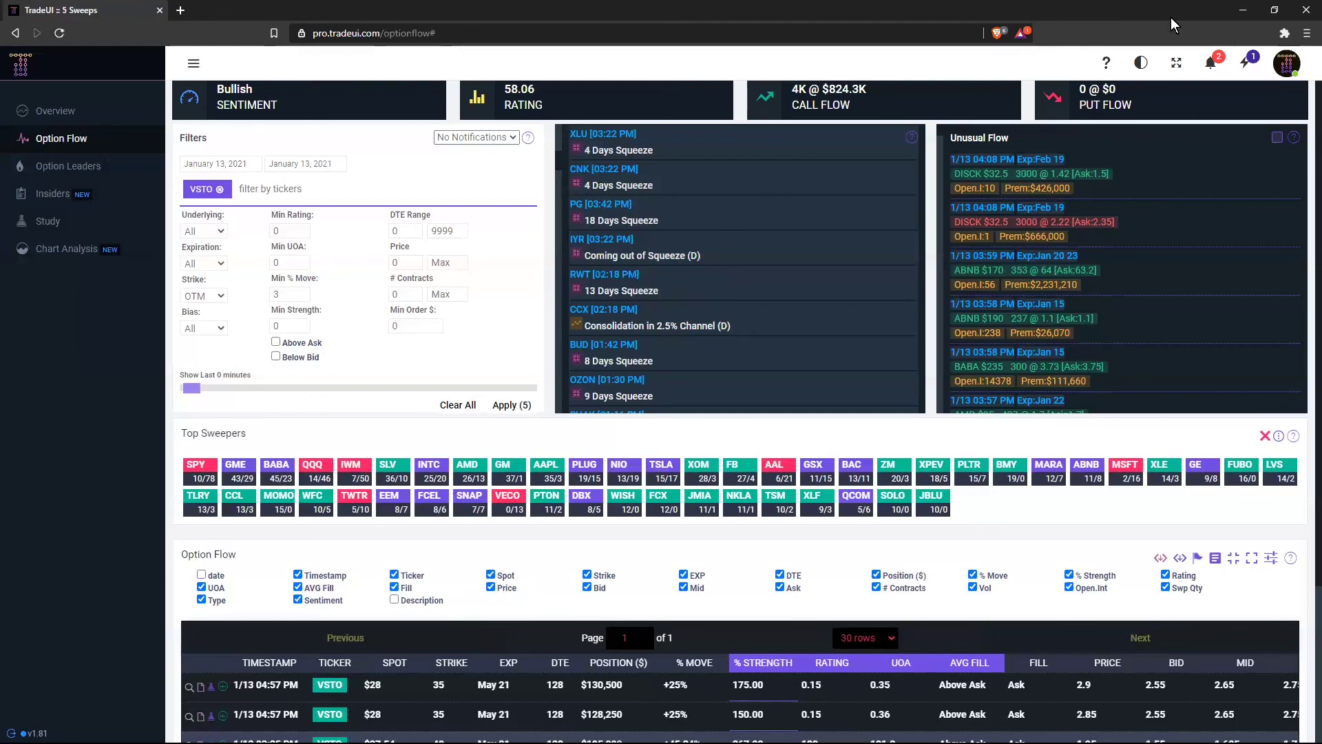
Step: Examine the sentiment, rating, call flow and put flow summary figures for VSTO
scroll(1109, 104, "up", 1)
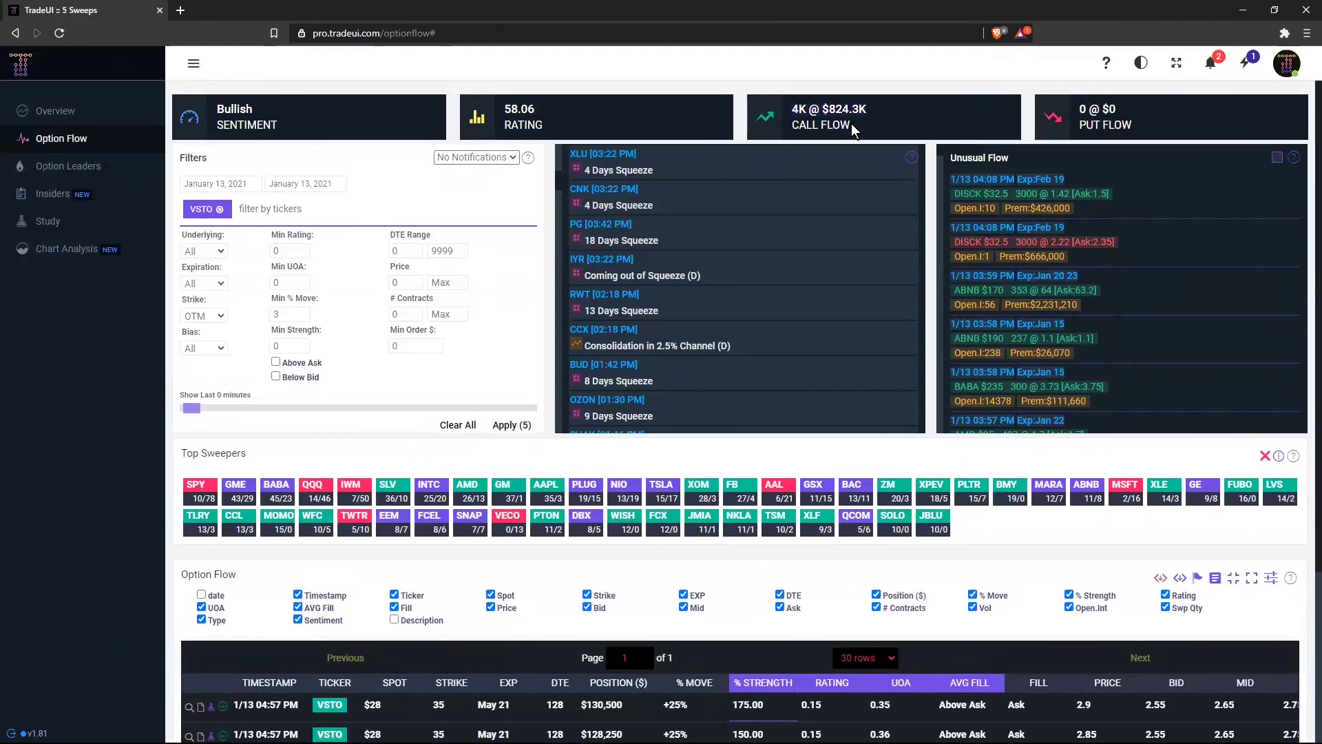
left_click_drag(852, 123, 751, 110)
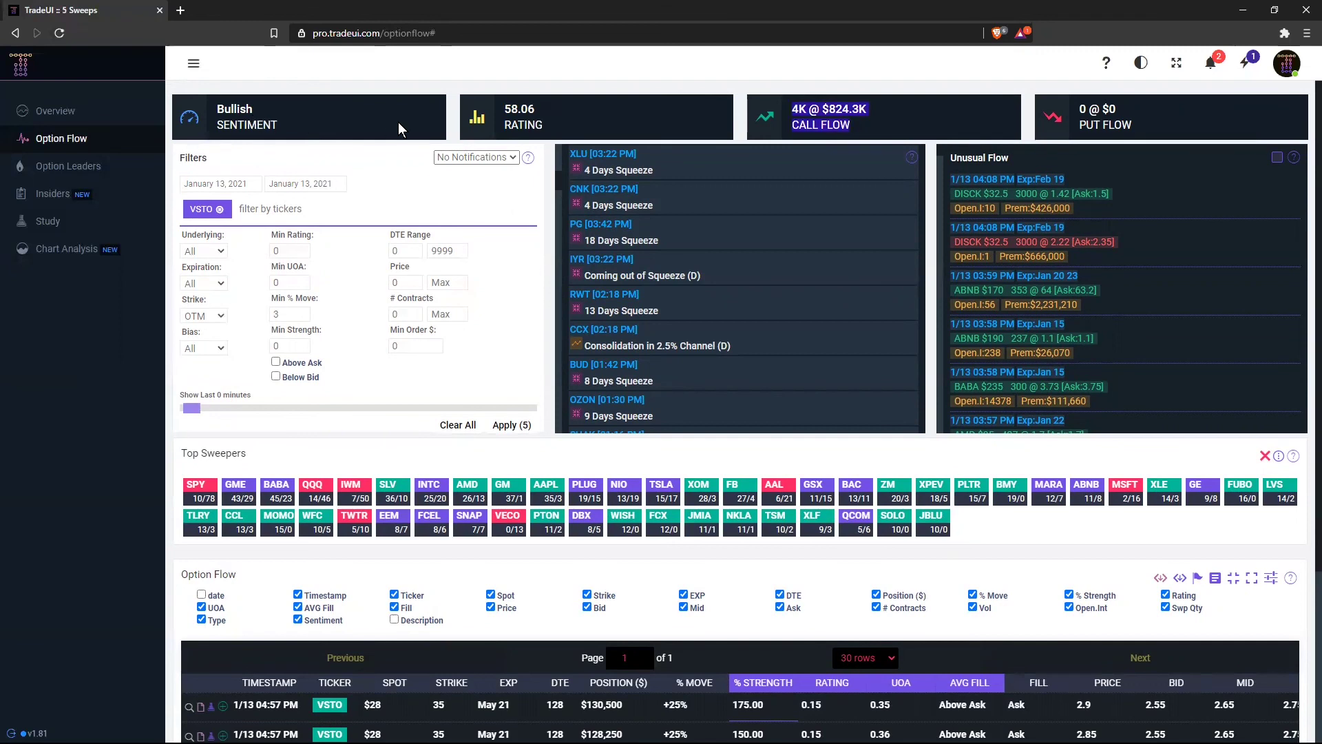
left_click_drag(279, 125, 1079, 129)
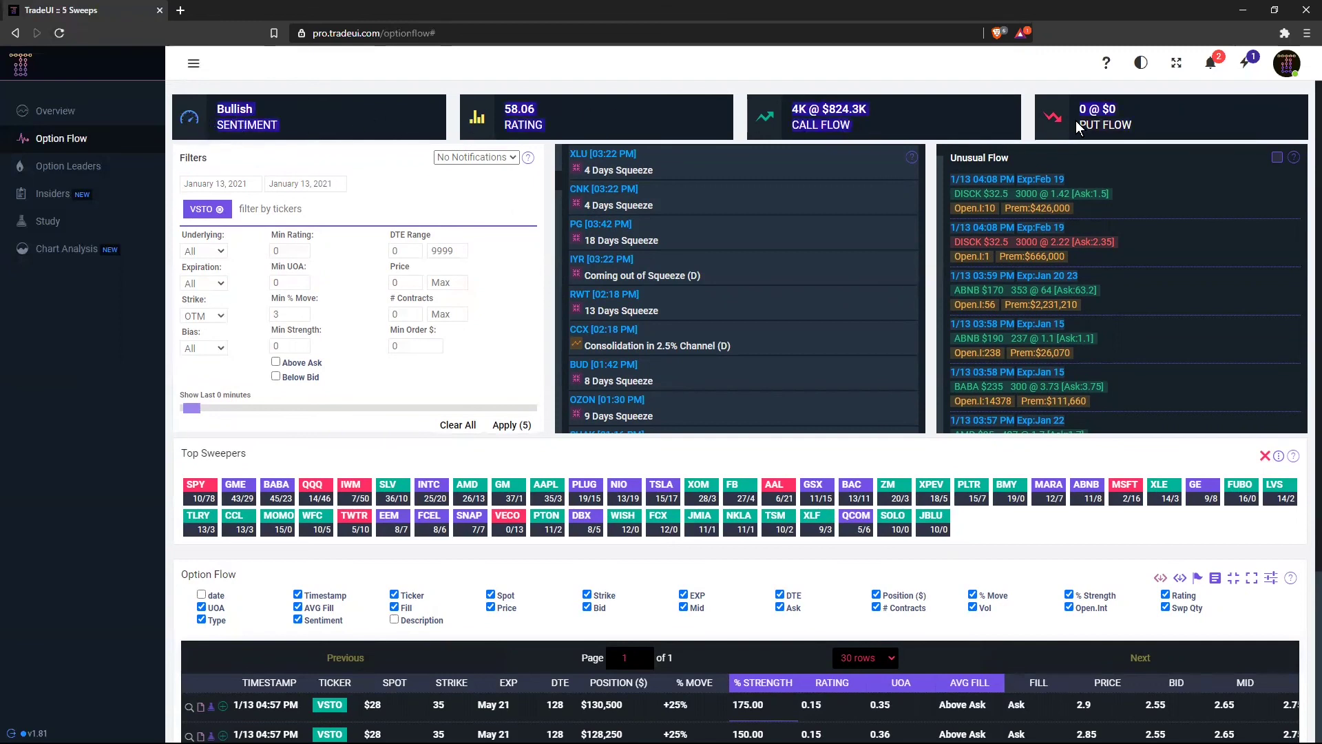
left_click(1166, 124)
Step: Clear all Option Flow filters to list the sweeps of every ticker, and view the unfiltered table
left_click(473, 427)
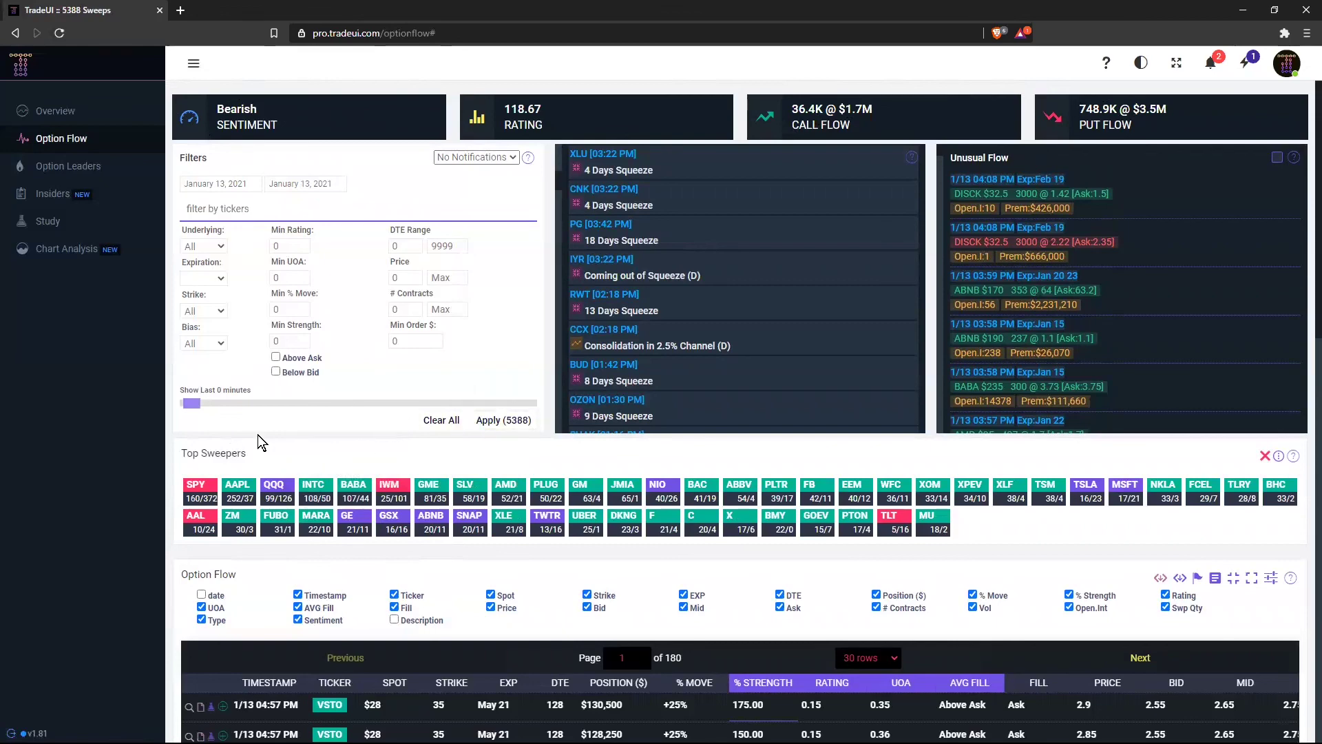
scroll(360, 407, "down", 2)
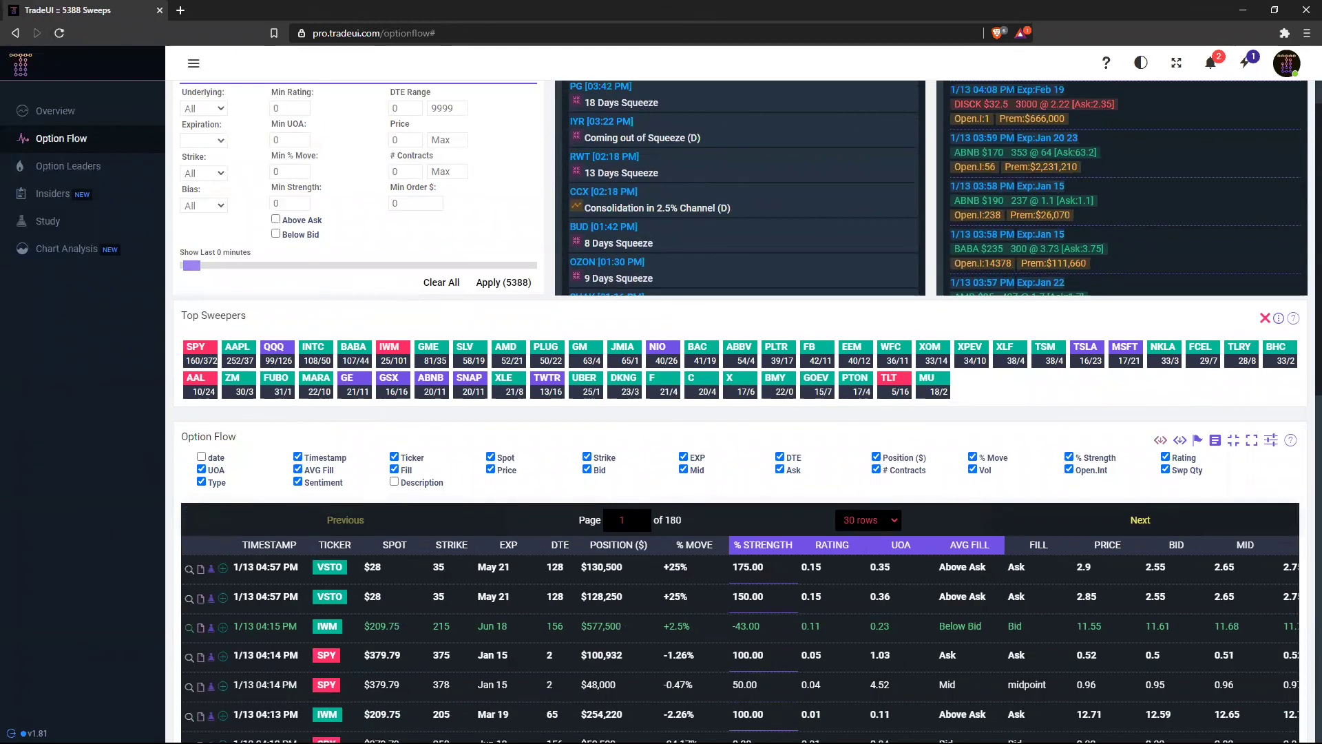
scroll(589, 444, "up", 2)
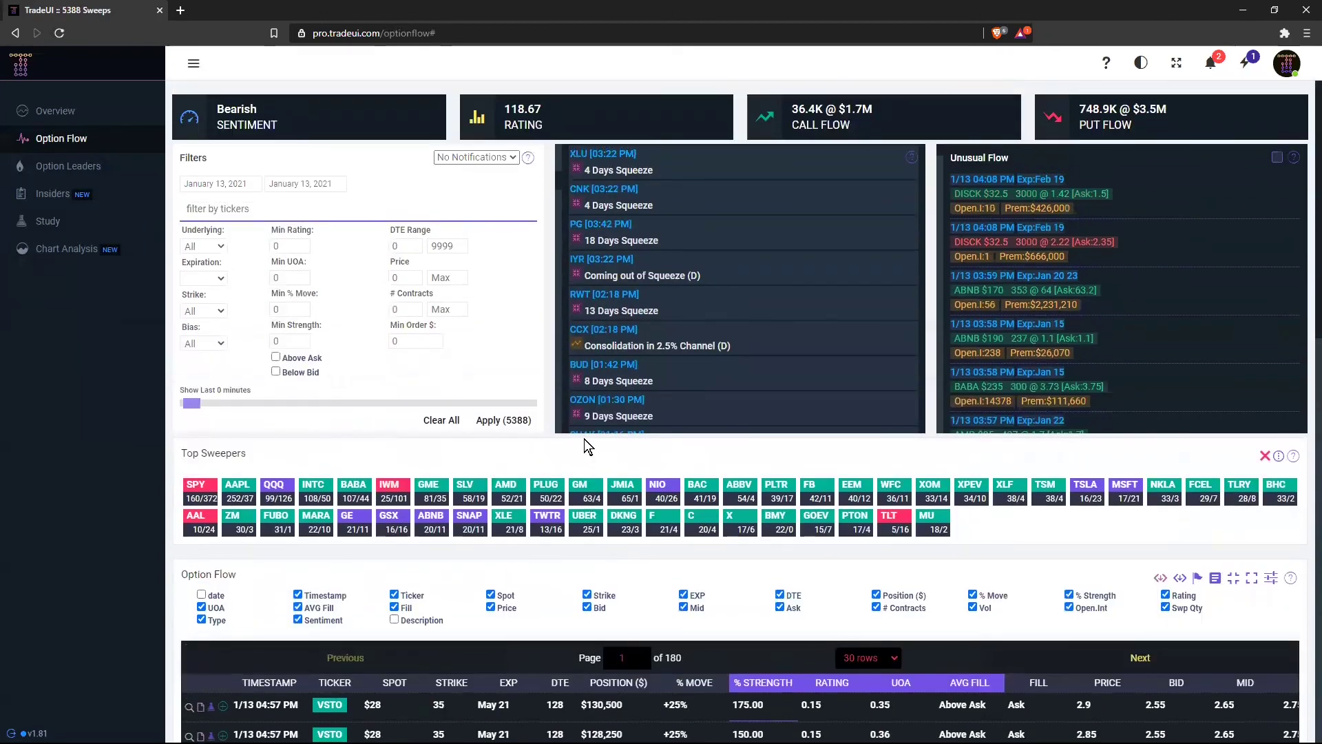